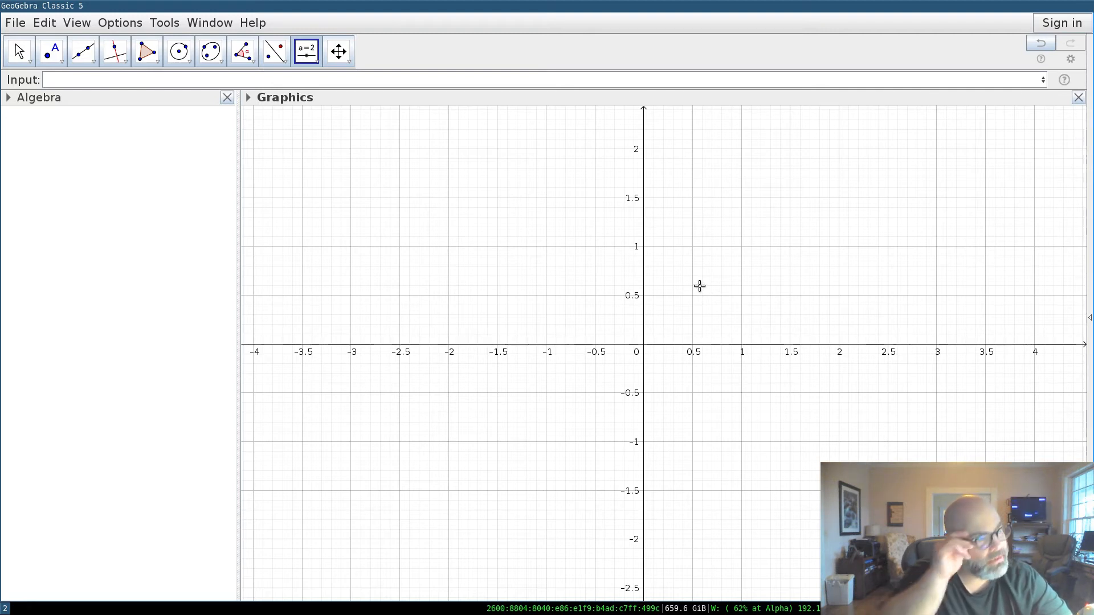
Enter curve(cos(t), sin(t), t, 0, 2pi) to draw curve a as a unit circle.
click(546, 80)
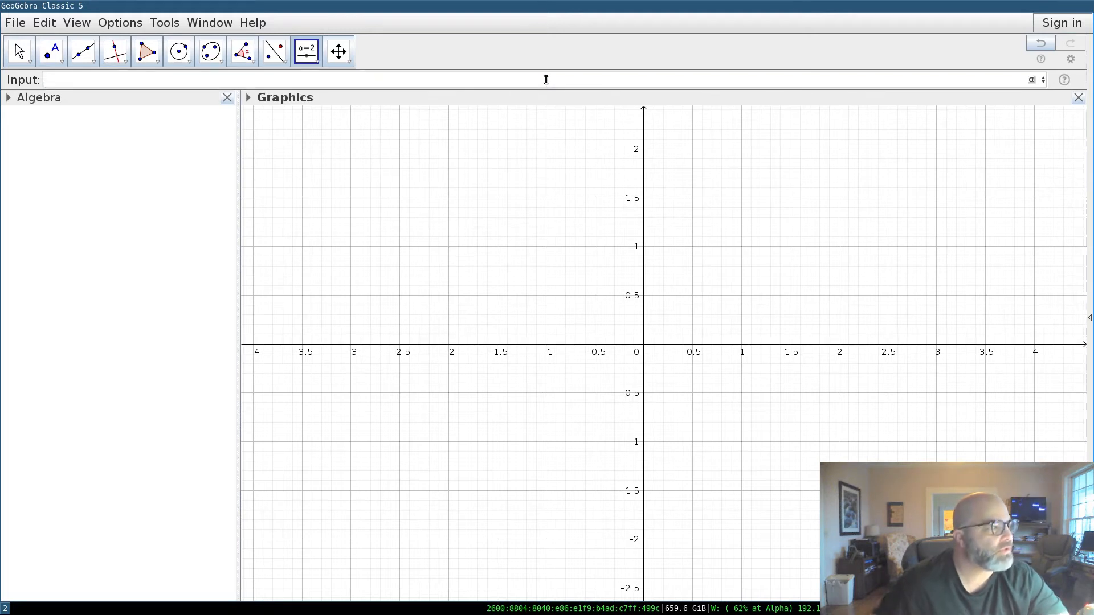
text(curve)
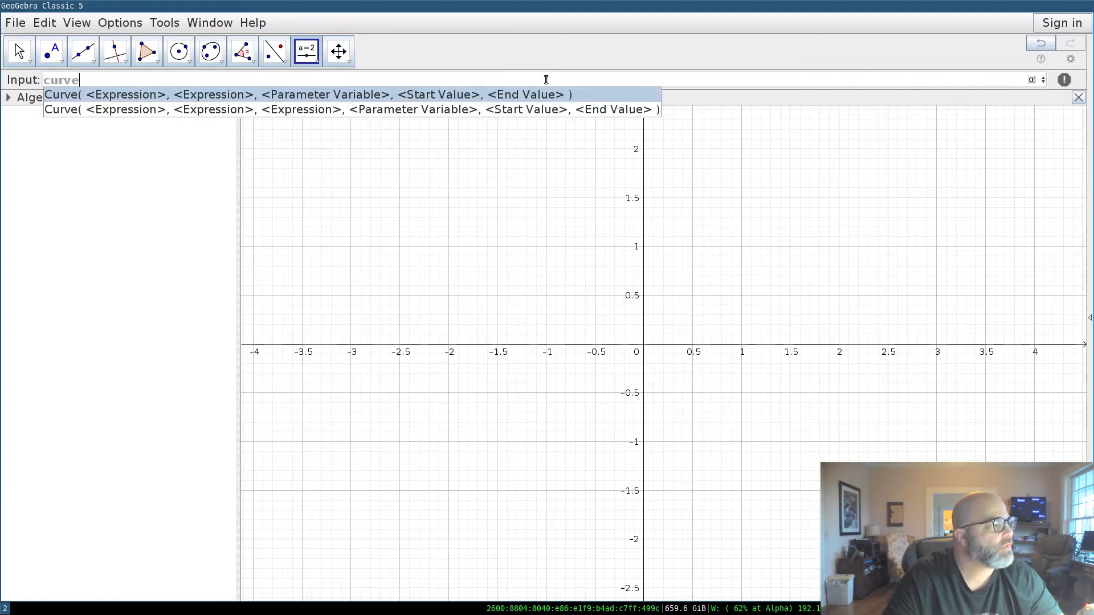
key(Escape)
text(()
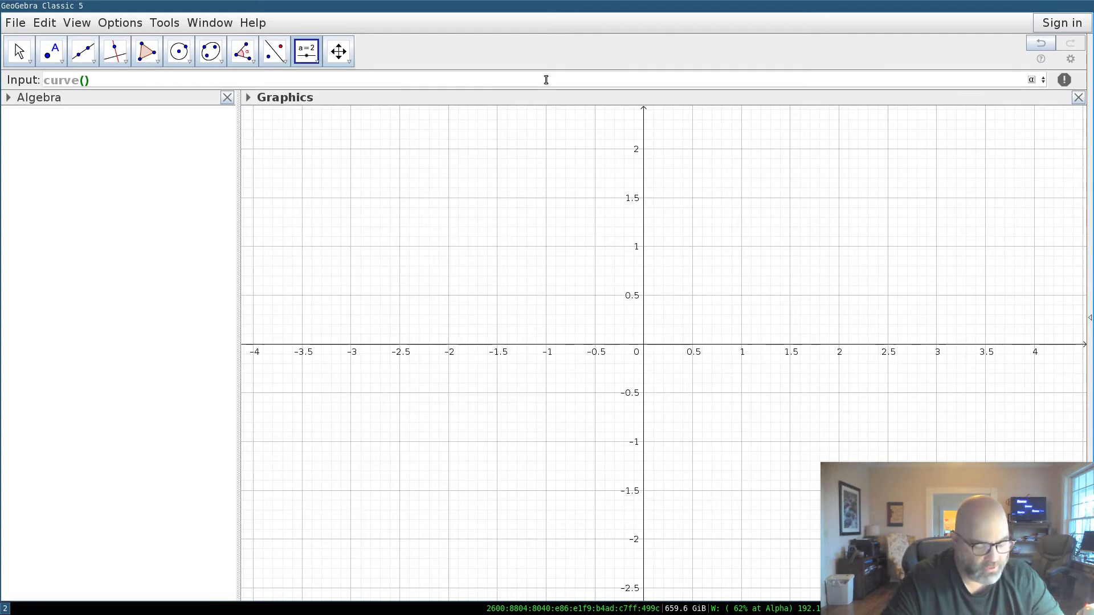
text(cos(t))
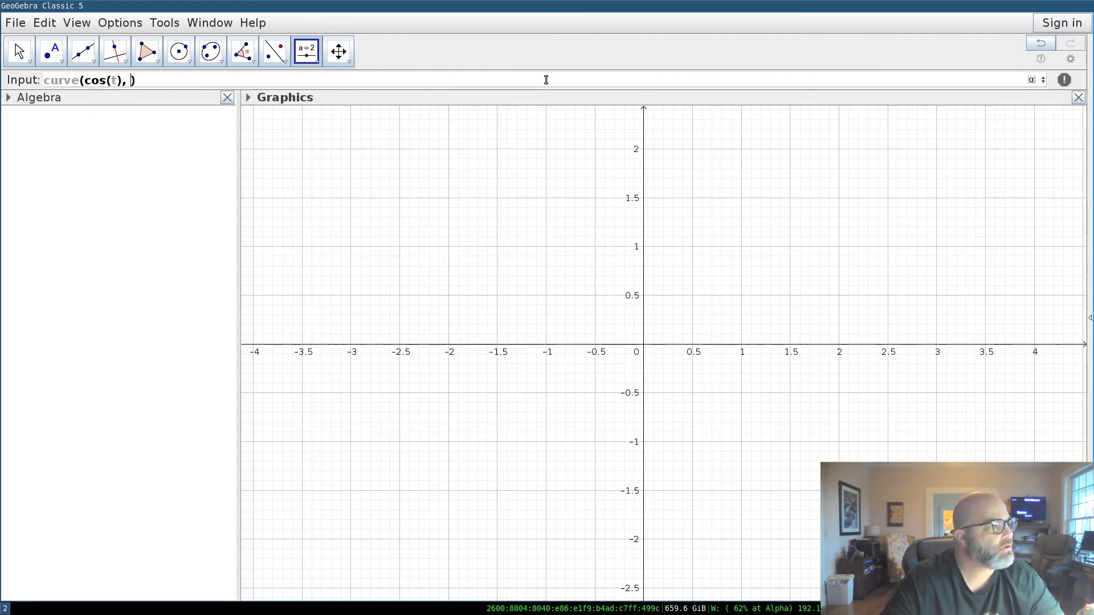
text(, sin(t))
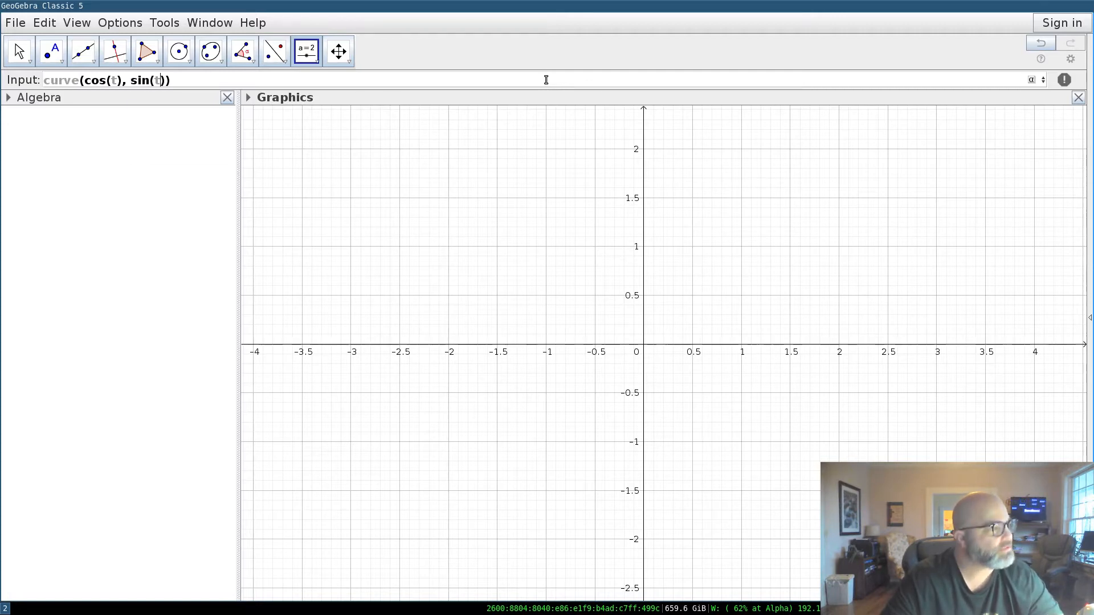
text(, )
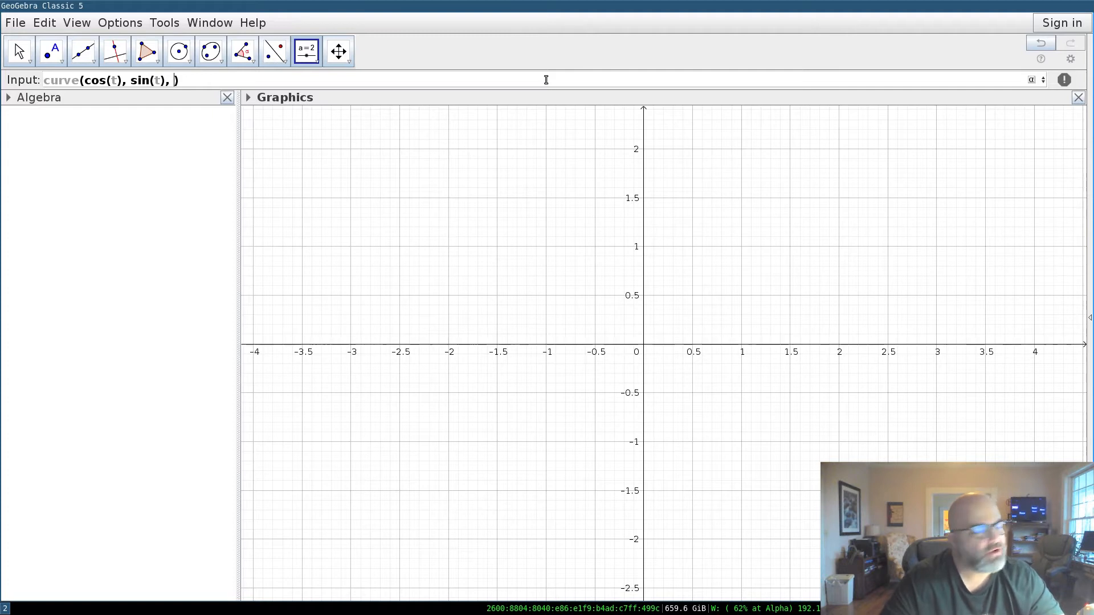
text(t, 0)
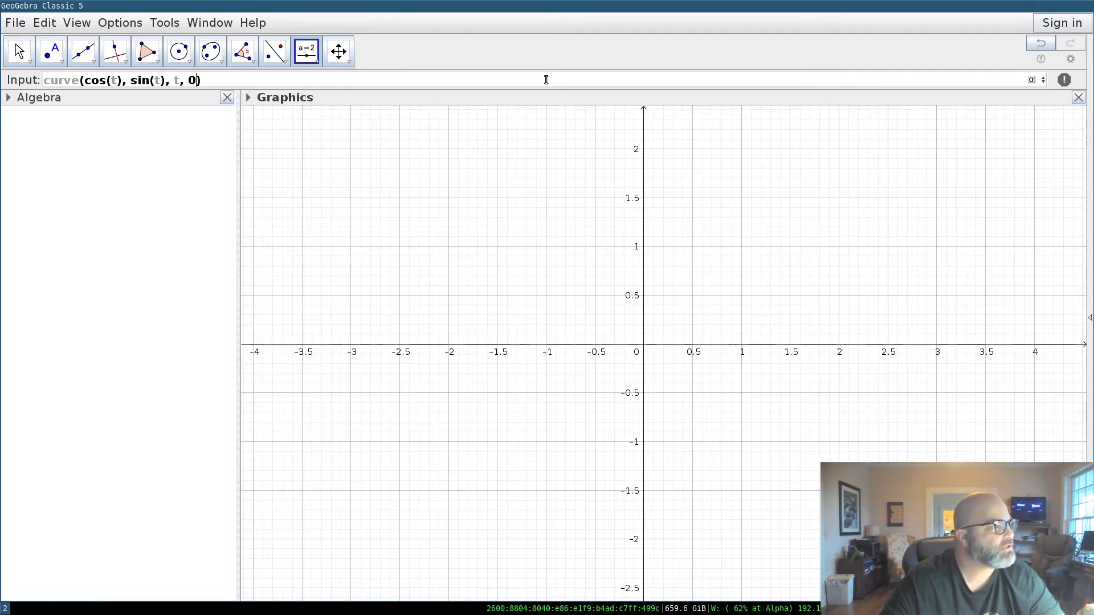
text(2pi)
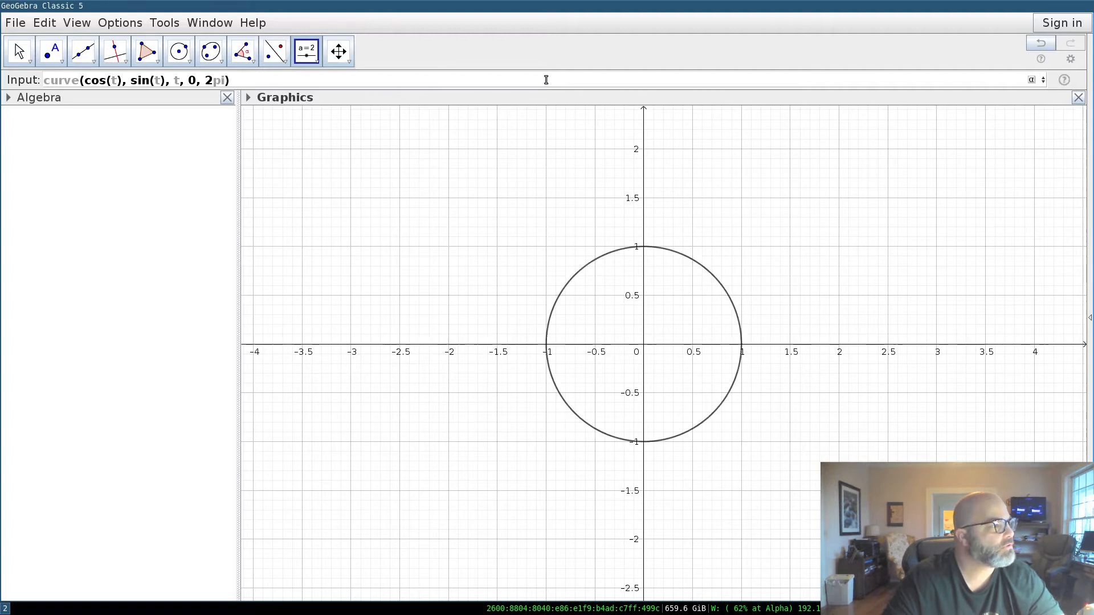
key(Return)
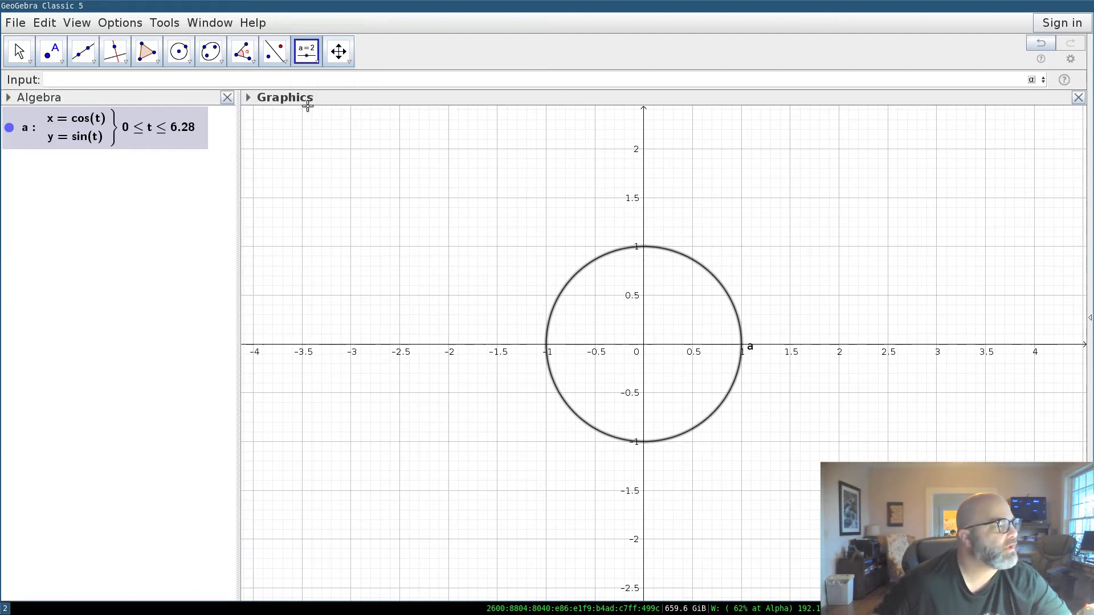
Place a slider named t with range 0 to 2pi and increment 0.1.
click(307, 56)
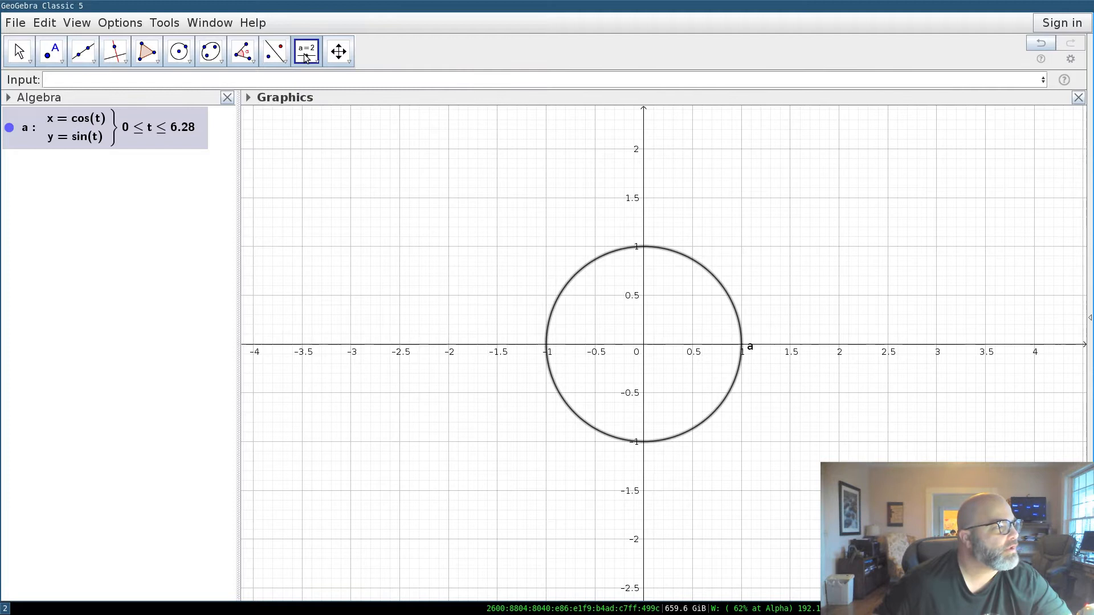
click(366, 141)
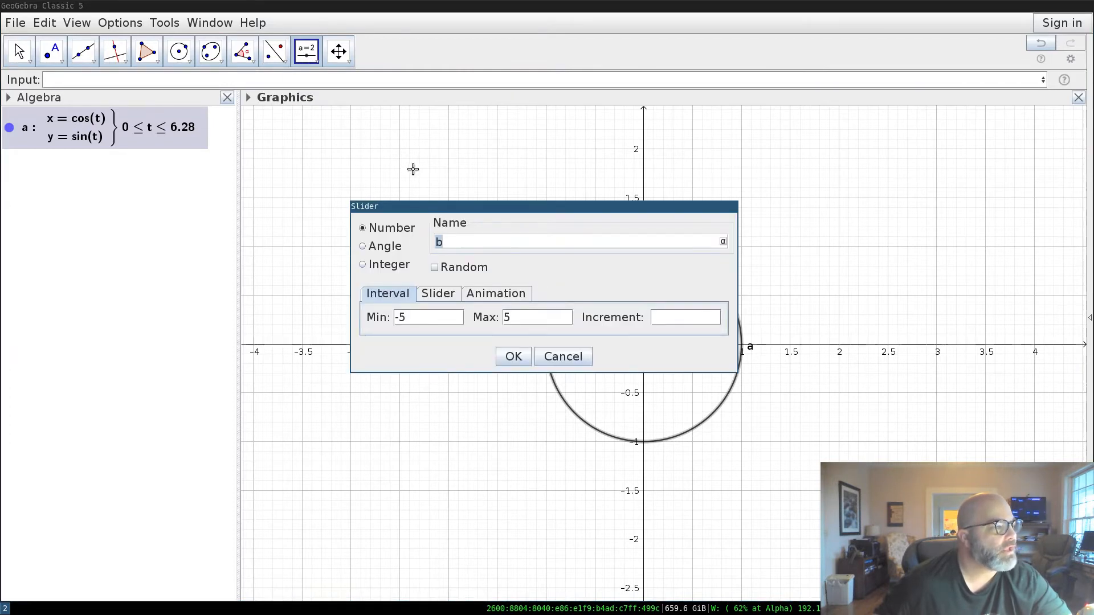
key(BackSpace)
text(t)
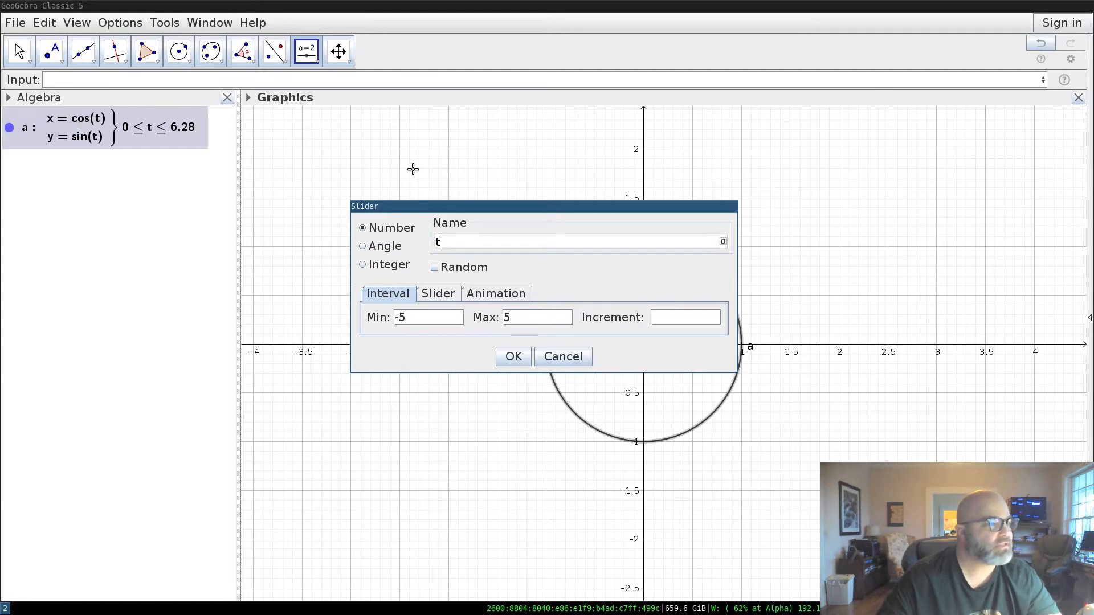
key(Tab)
key(Tab)
key(Tab)
key(Tab)
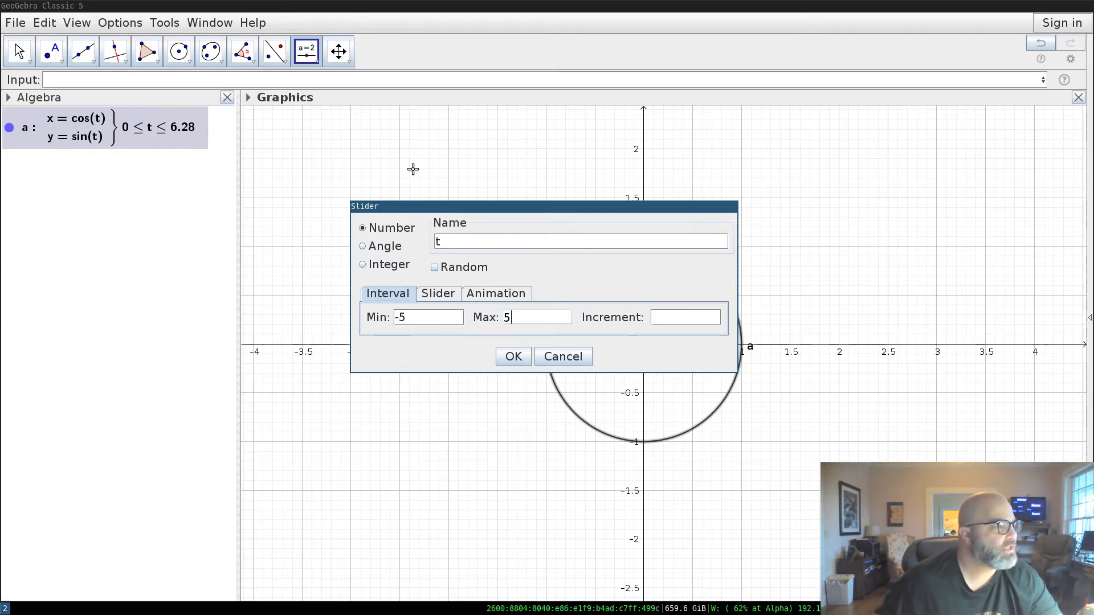
key(shift+Tab)
key(BackSpace)
key(BackSpace)
text(0)
key(Tab)
key(BackSpace)
text(2pi)
key(Tab)
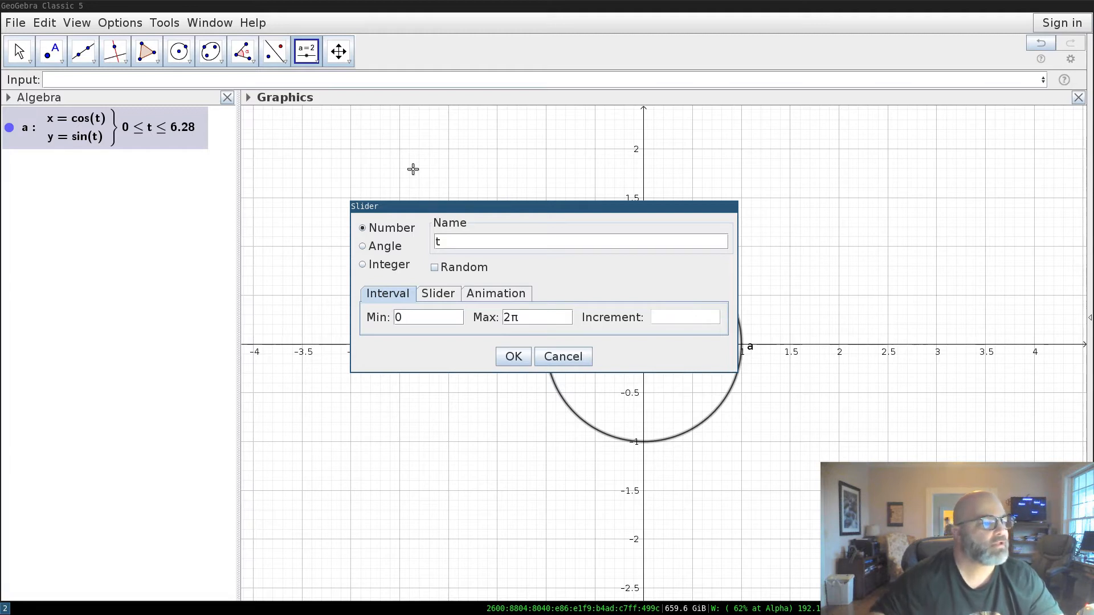
text(0.1)
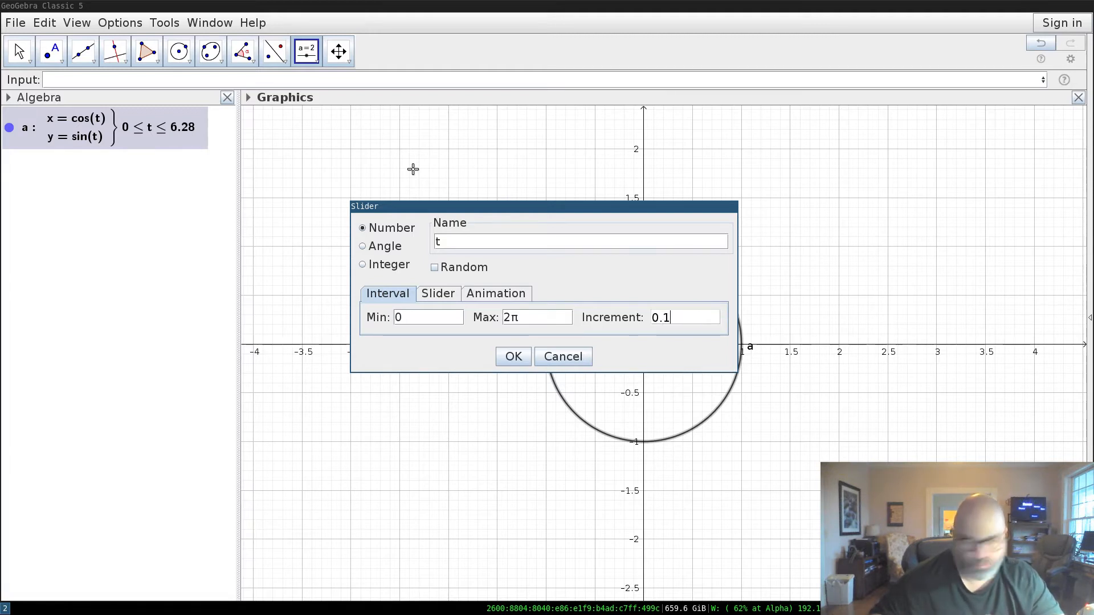
Set slider t's animation to Increasing (Once) and create it.
click(521, 295)
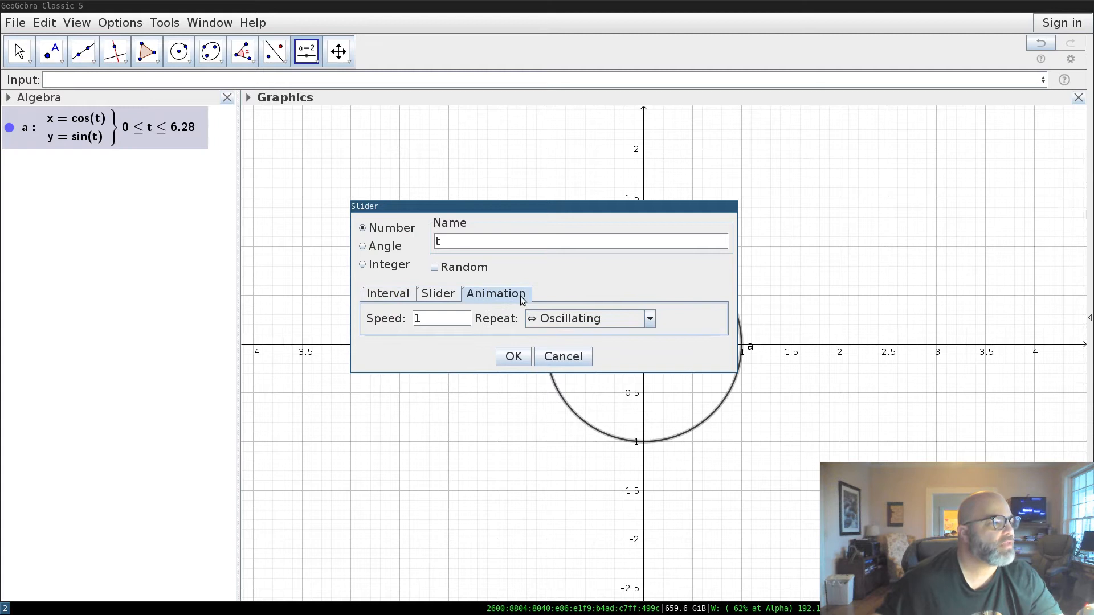
click(617, 323)
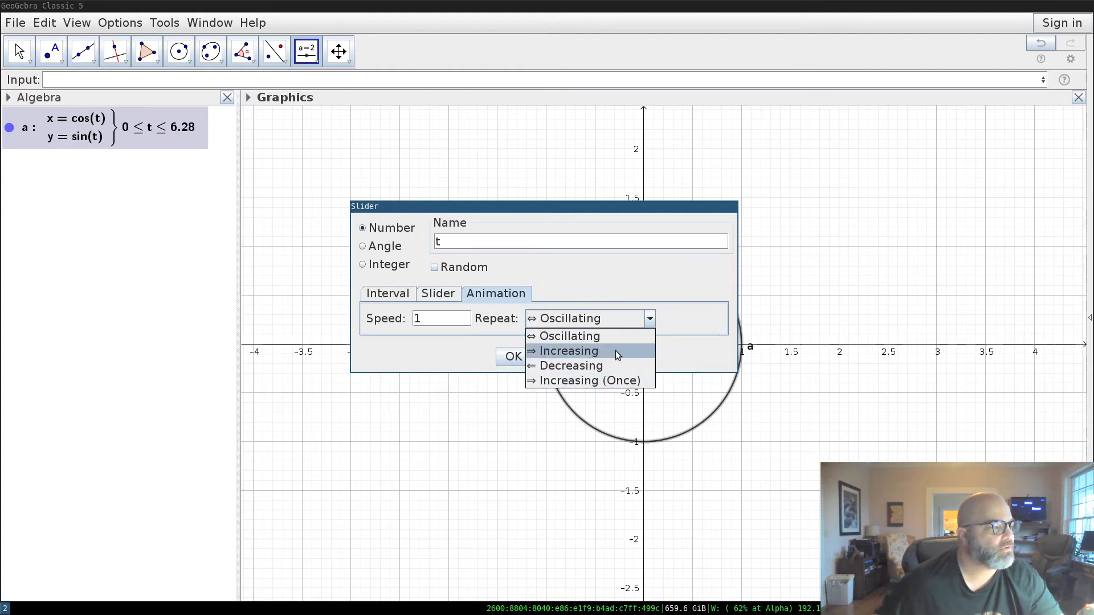
click(612, 379)
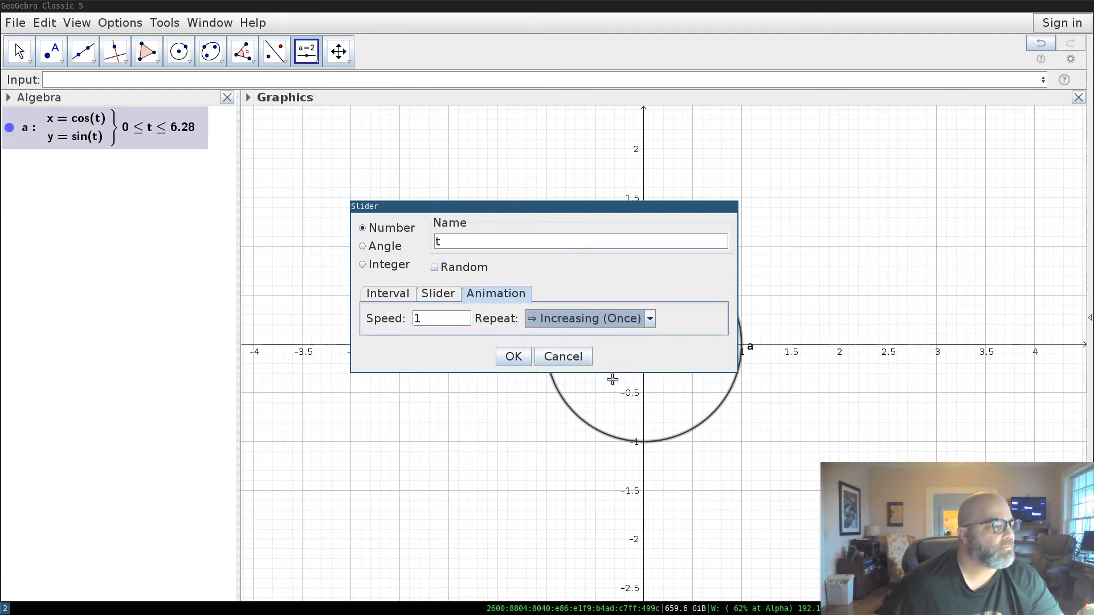
click(514, 358)
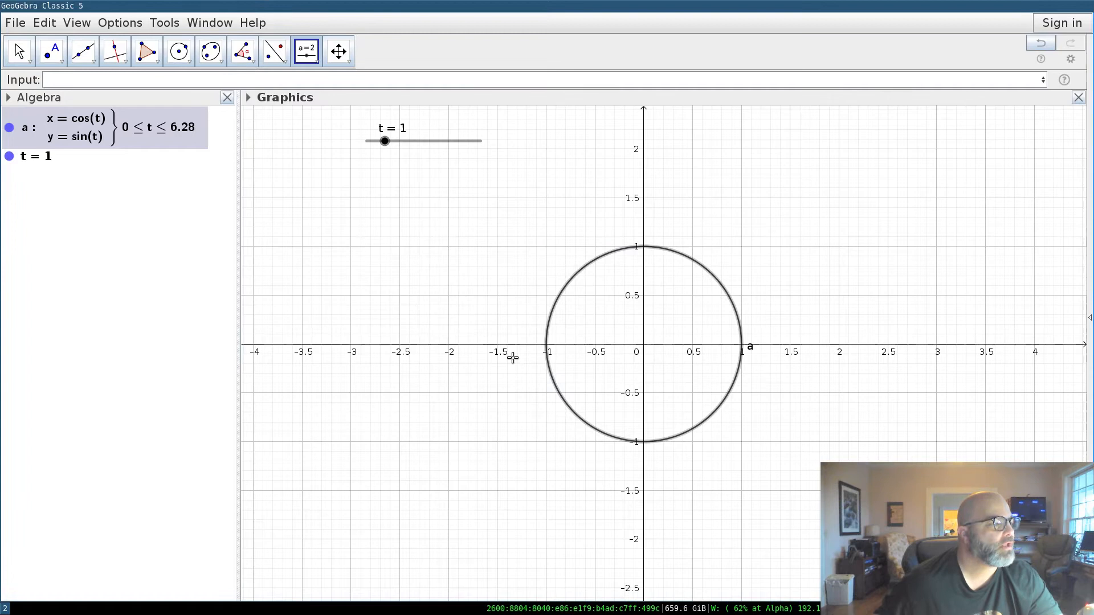
Set t to 0 and define vector v = vector((cos(t), sin(t))).
click(19, 52)
drag(393, 143, 355, 144)
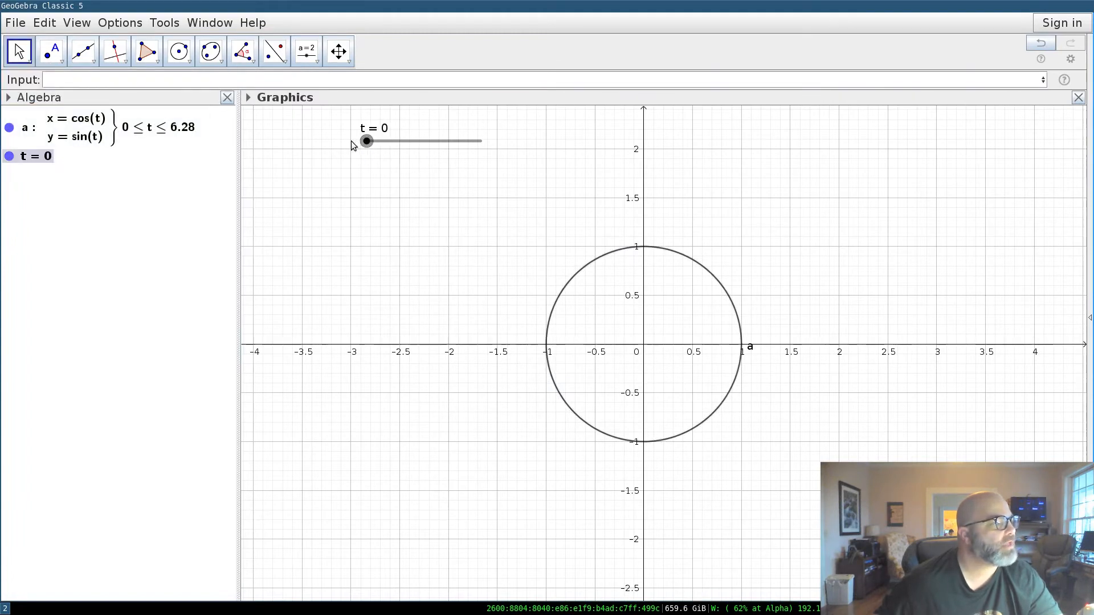
click(298, 83)
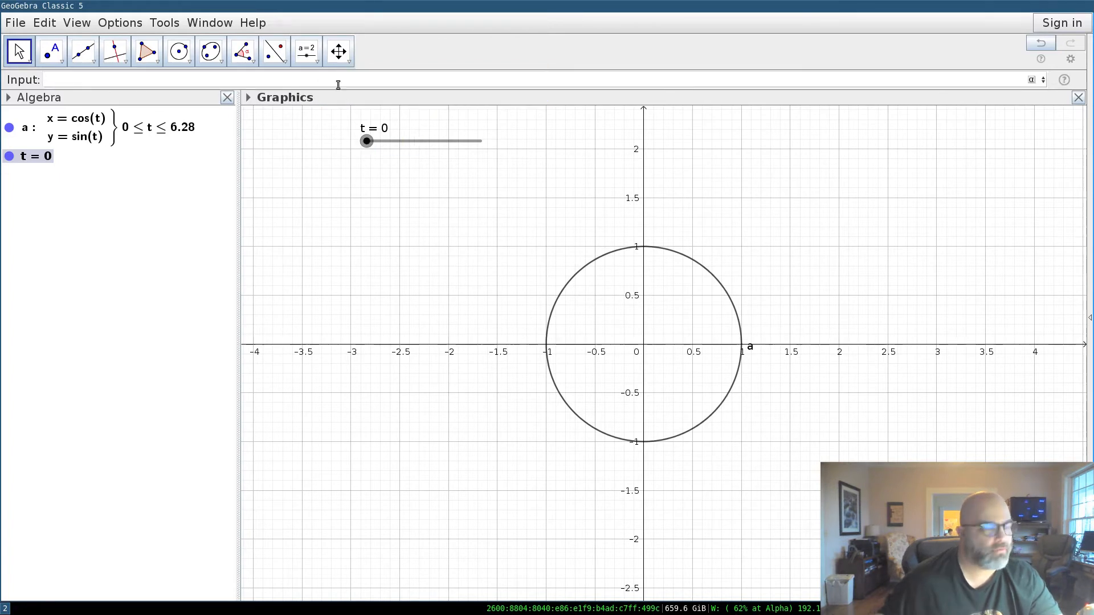
text(v)
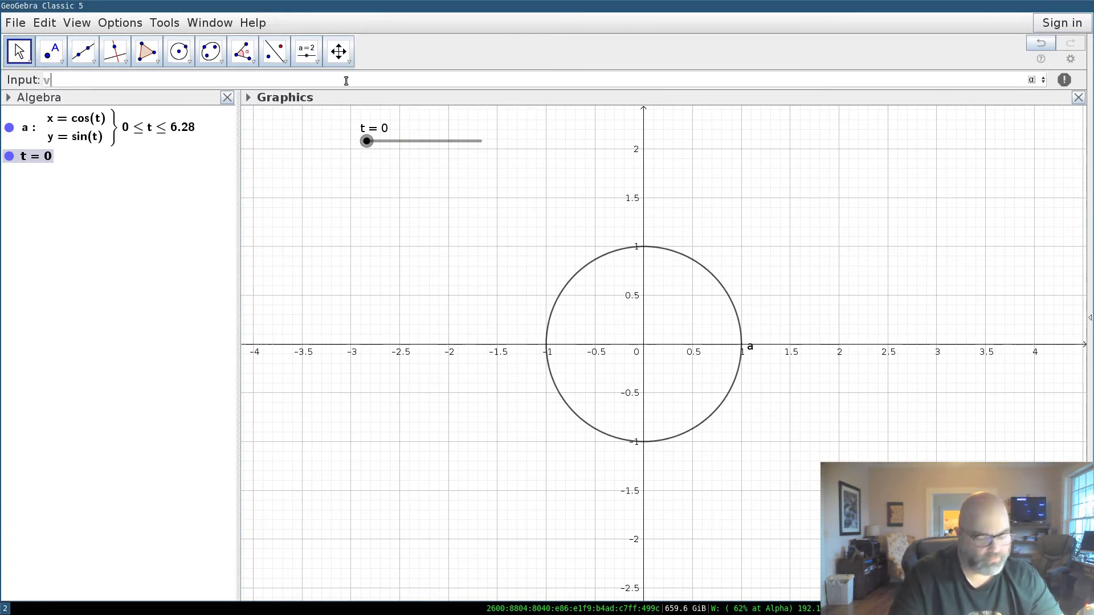
text( = ve)
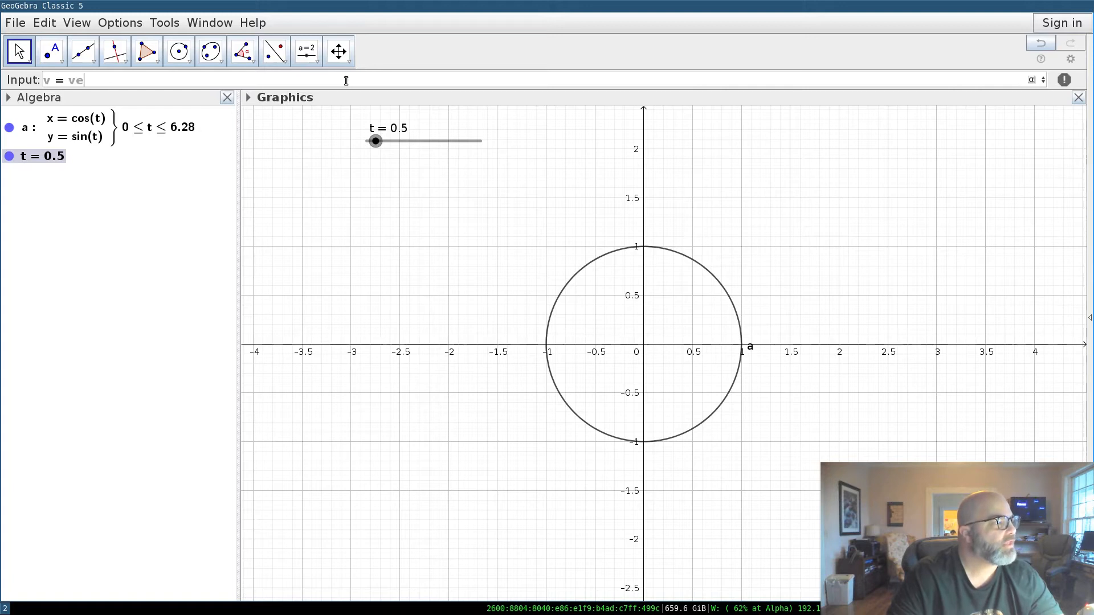
text(ctor()
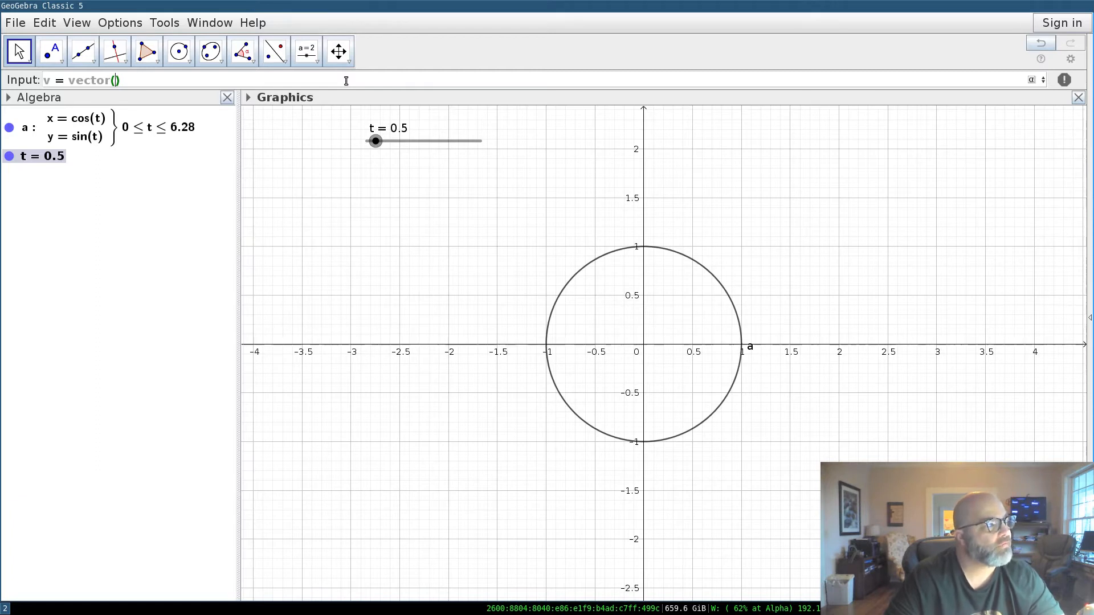
text(()
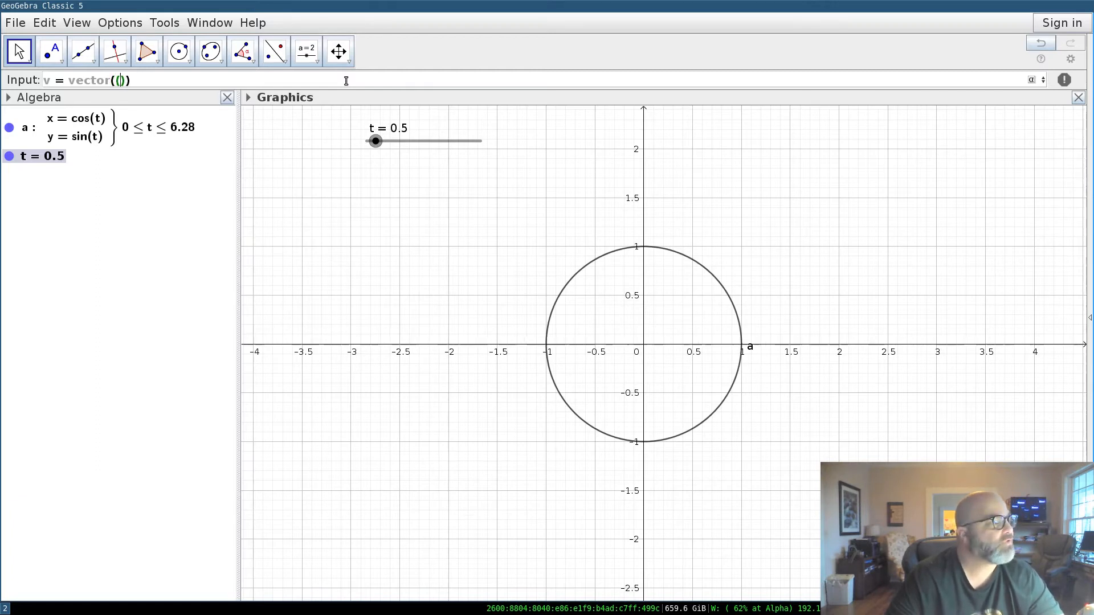
text(cos(t))
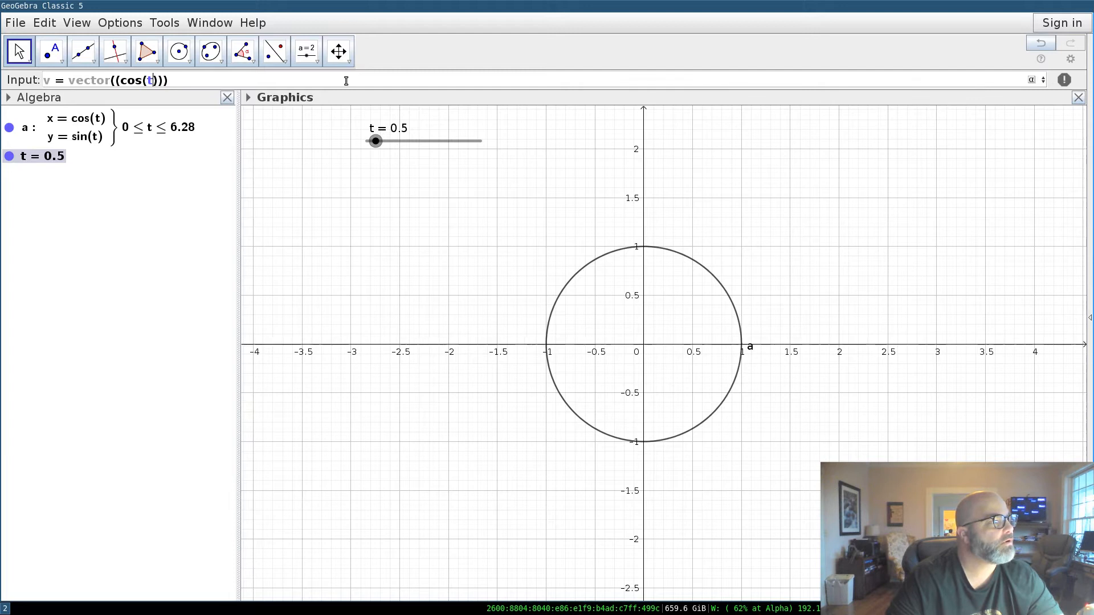
text(, sin(t))
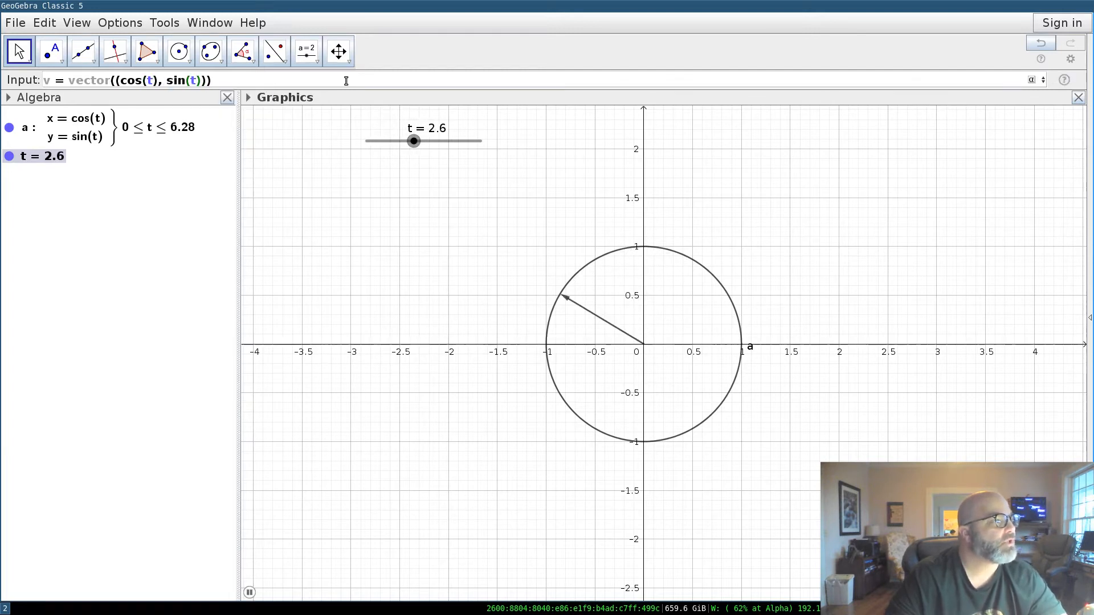
key(Return)
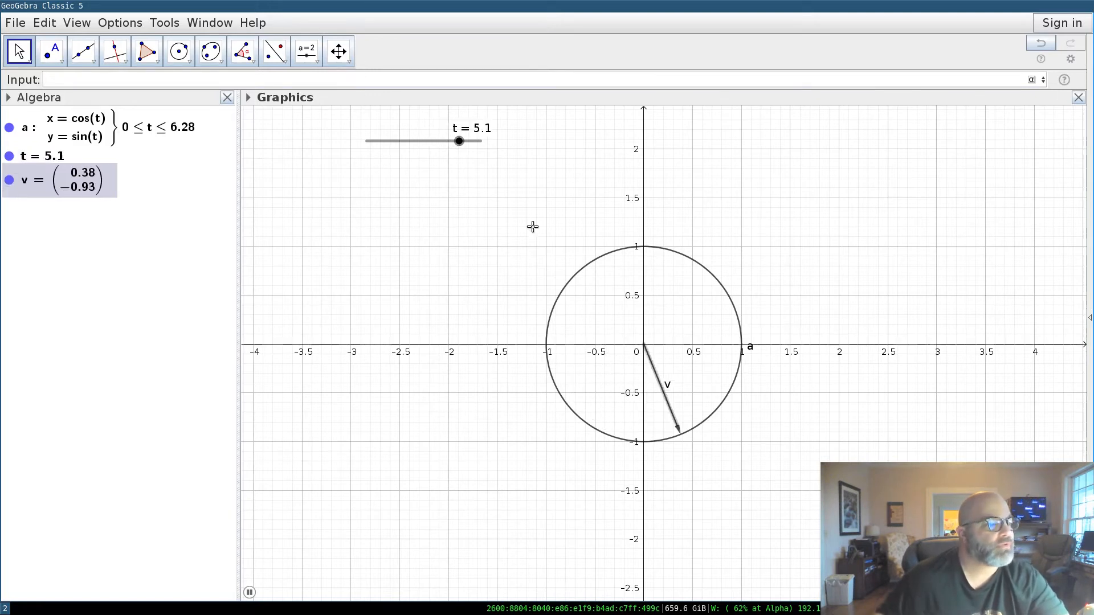
Turn off slider t's animation and drag t back to 0.
right_click(400, 142)
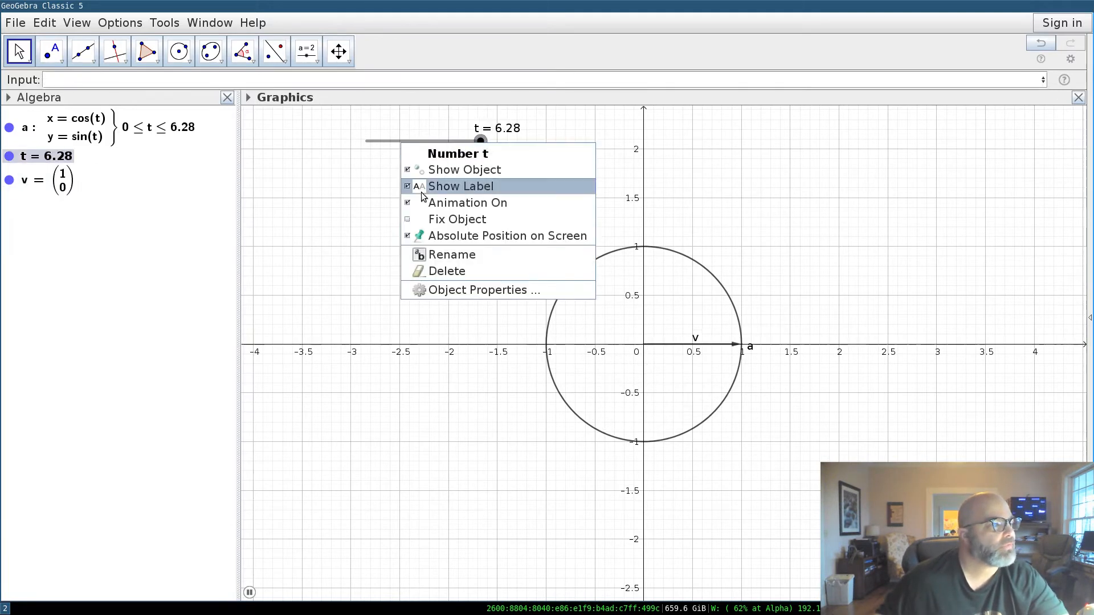
click(451, 205)
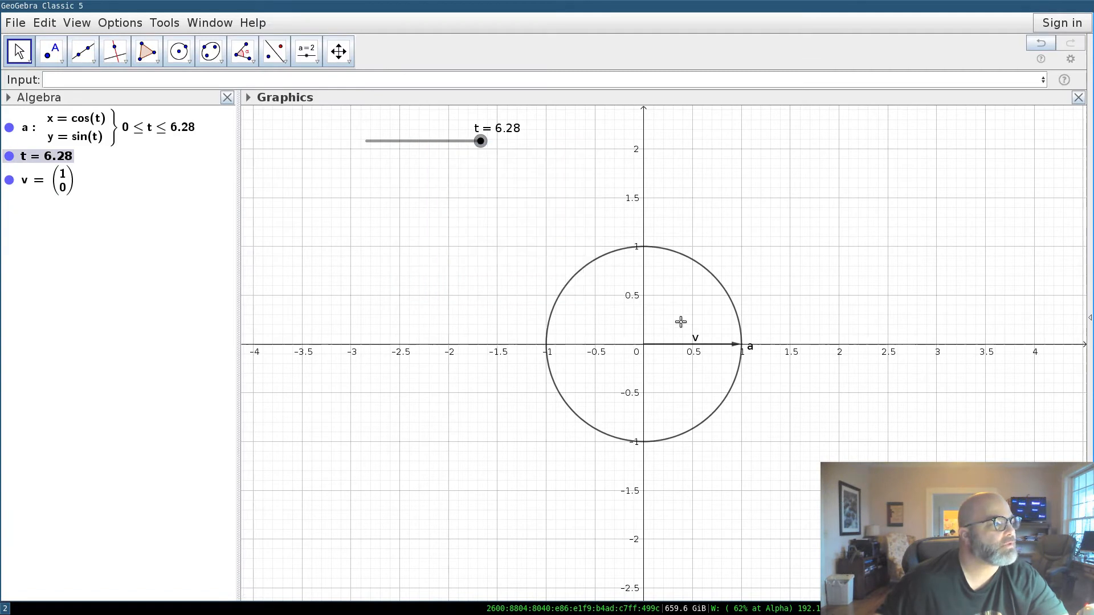
drag(481, 143, 349, 141)
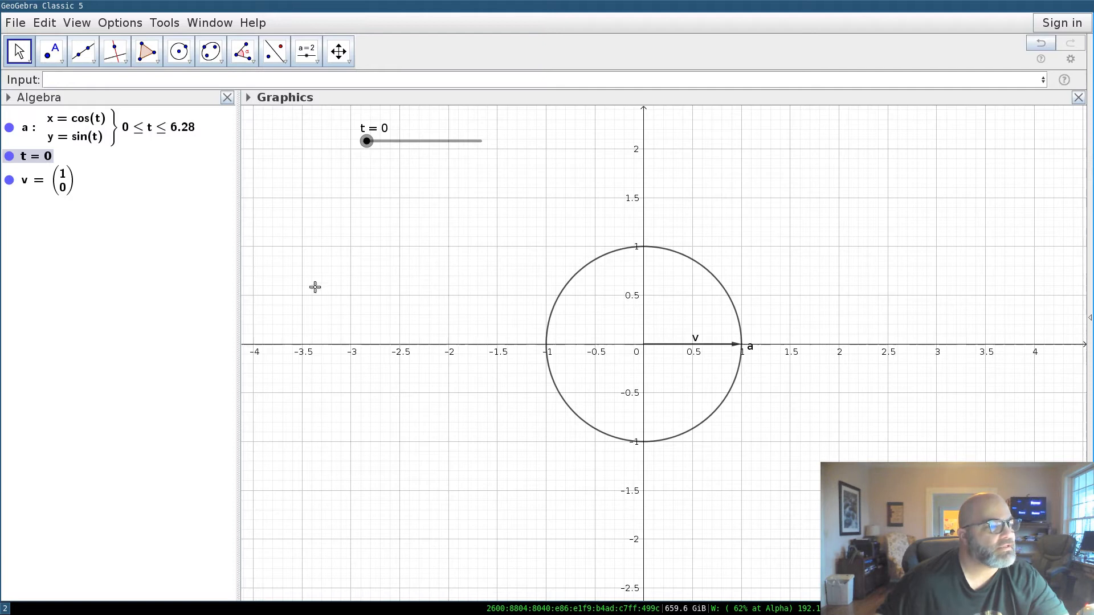
Colour vector v red (255, 0, 0) in its Object Properties.
right_click(63, 189)
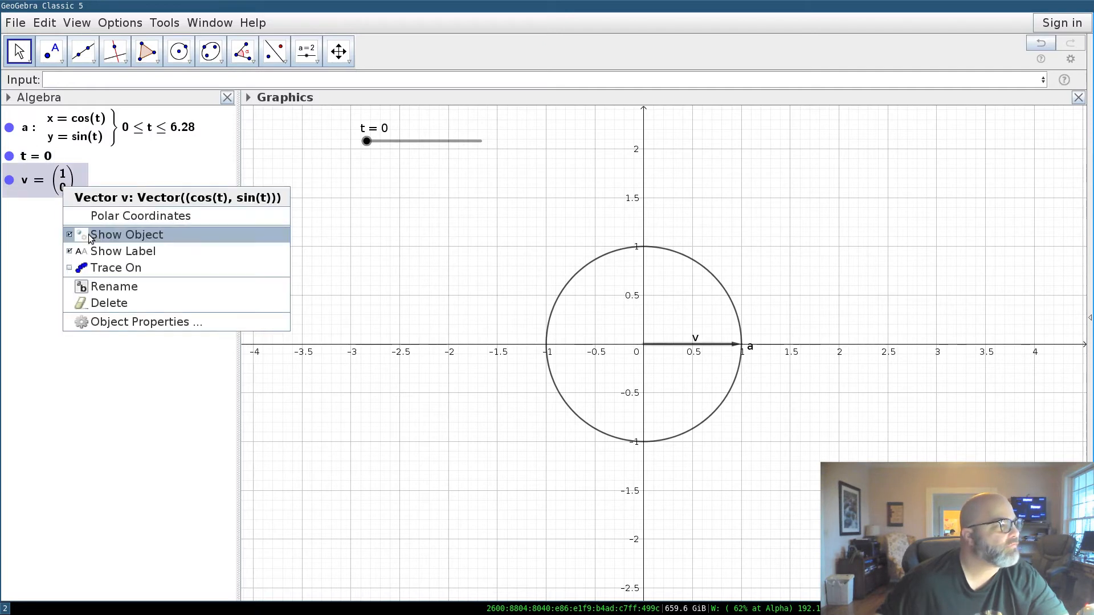
click(135, 321)
click(957, 157)
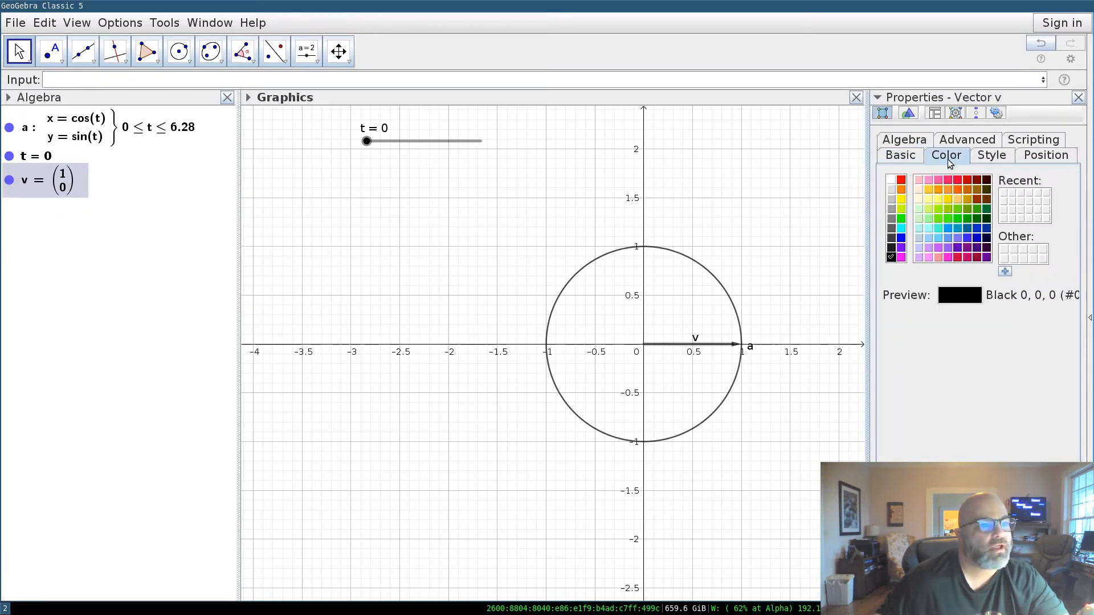
click(901, 180)
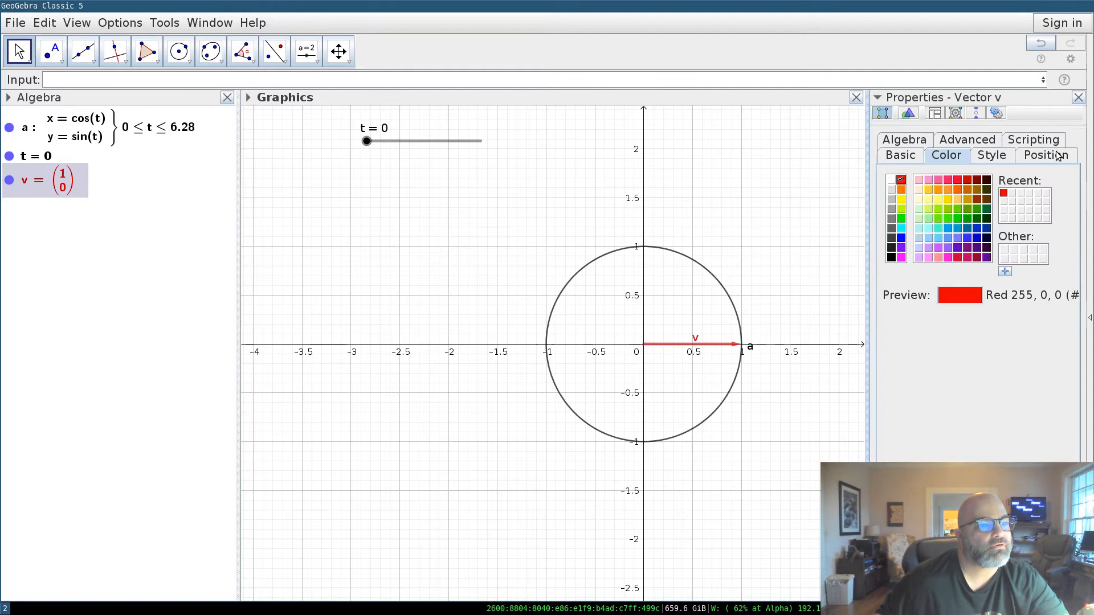
click(1079, 97)
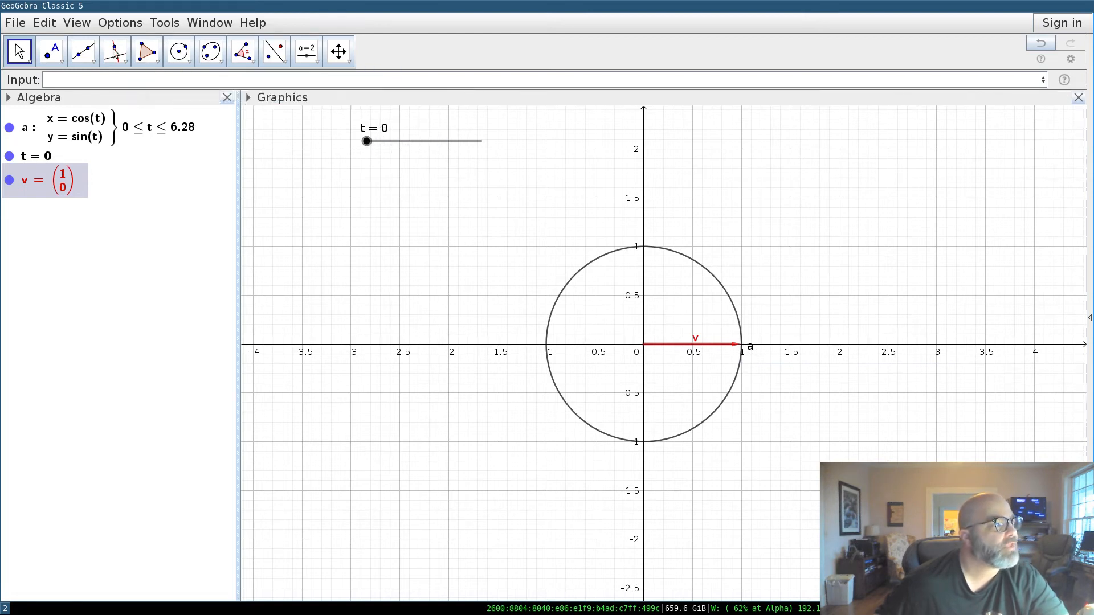
Nudge slider t and switch its Animation On so v sweeps the circle.
mouse_move(368, 146)
mouse_down()
mouse_move(403, 148)
mouse_move(442, 171)
mouse_move(444, 142)
mouse_move(354, 141)
mouse_up()
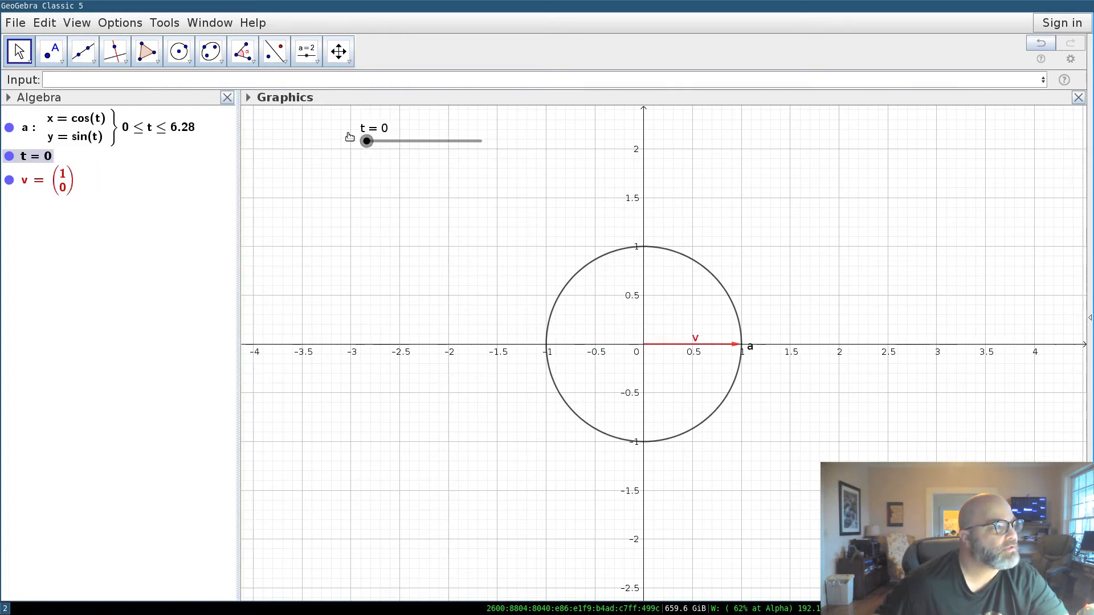
right_click(399, 145)
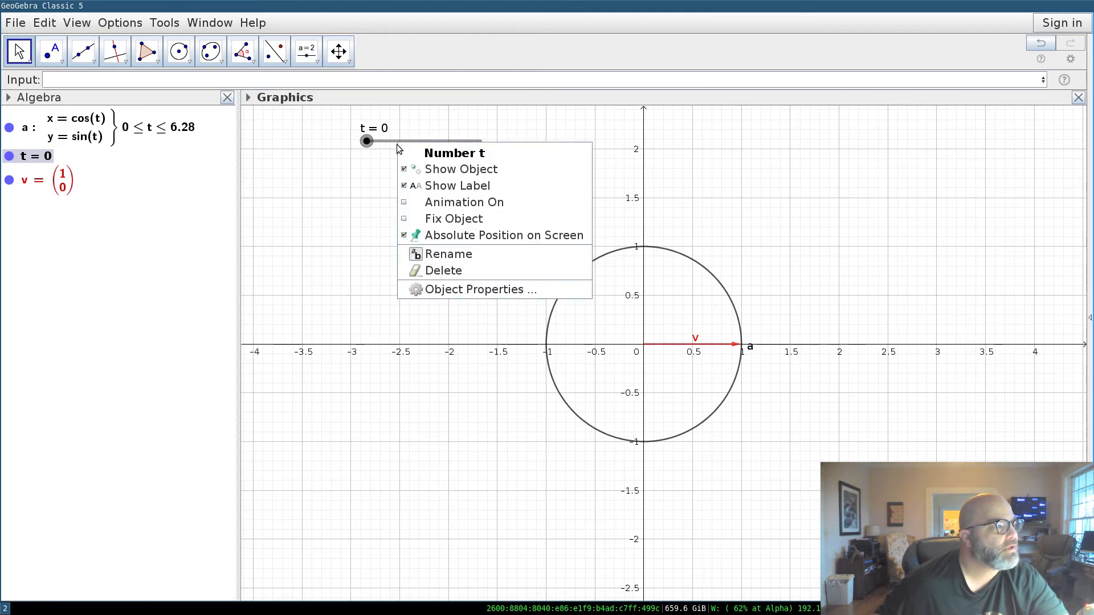
click(405, 204)
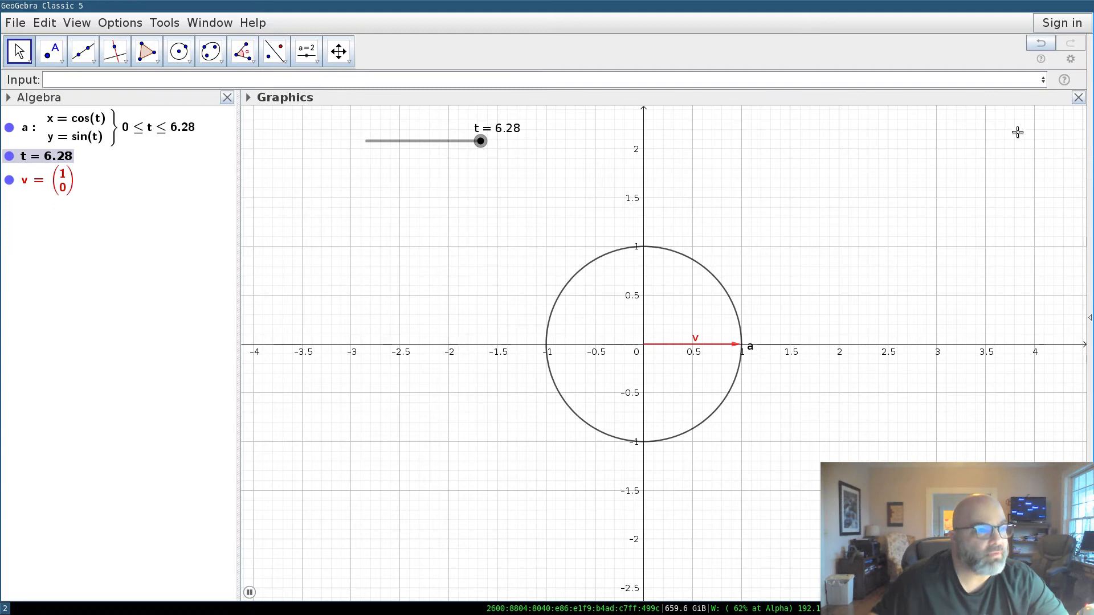
Show the 3D Graphics view and close the 2D Graphics view.
click(77, 26)
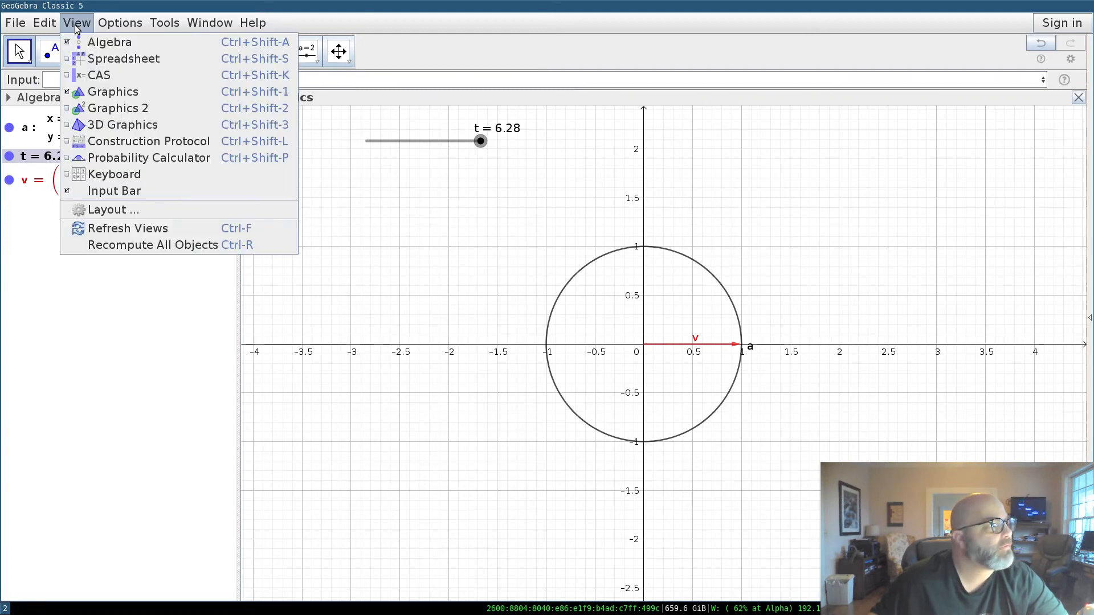
click(103, 128)
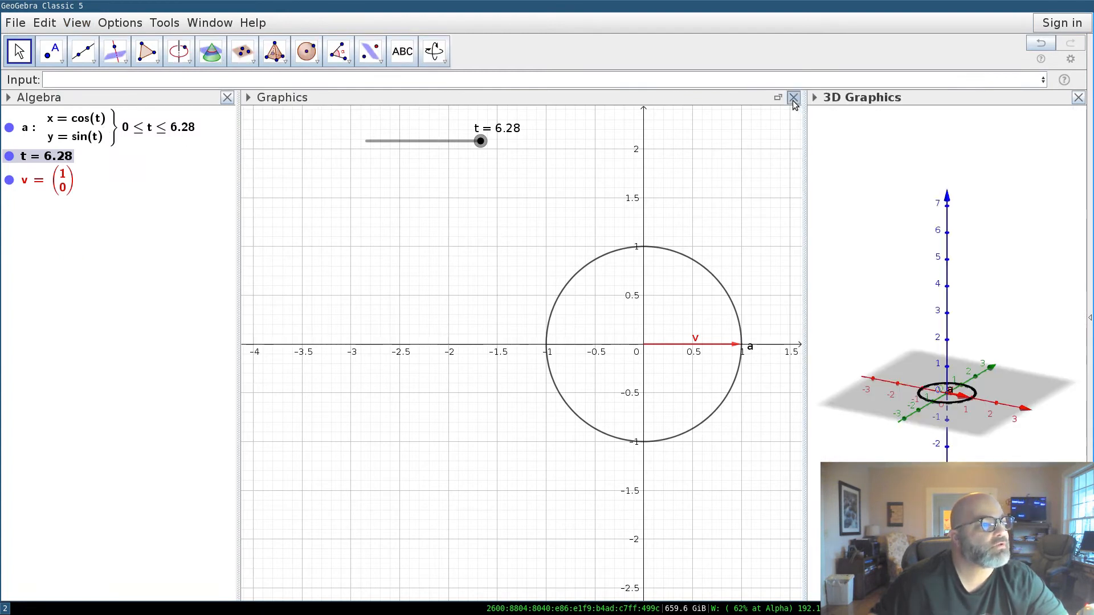
click(794, 99)
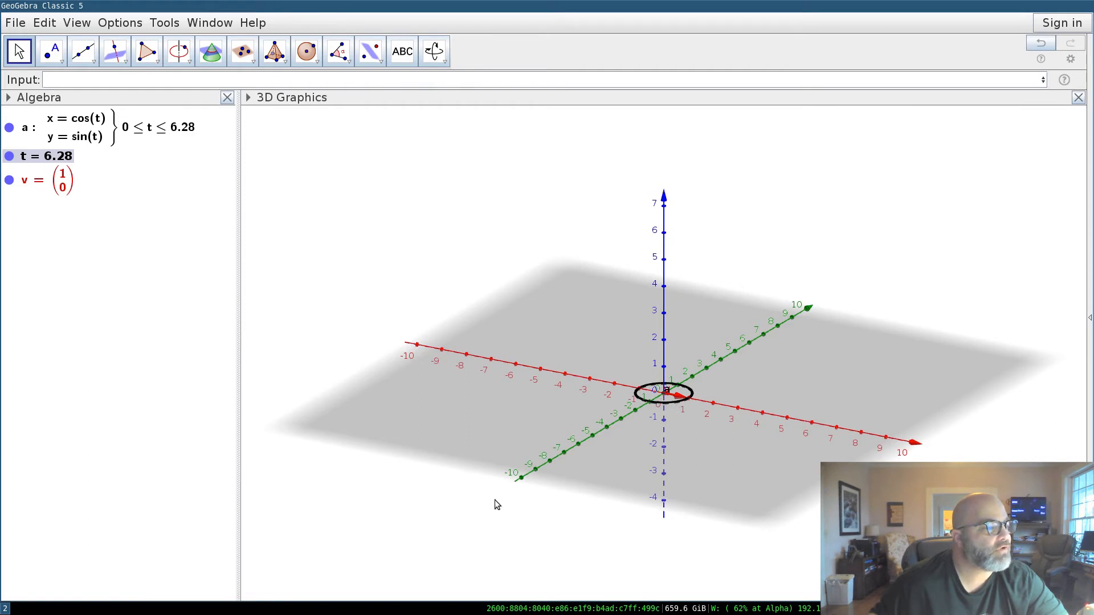
click(481, 78)
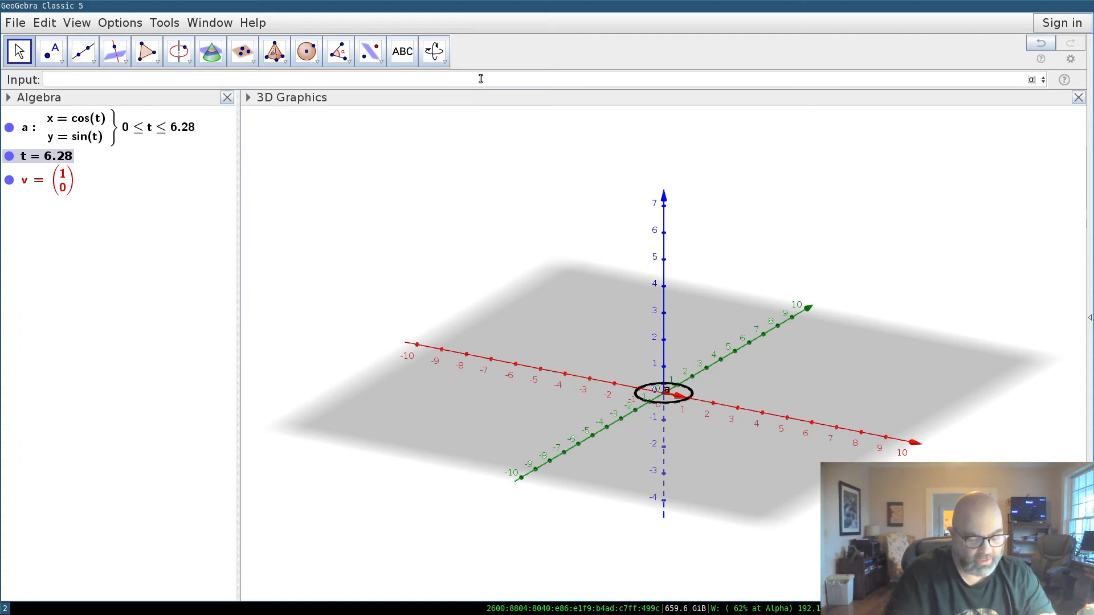
Enter curve(cos(t), sin(t), t, t, 0, 8pi) to create helix b.
text(curve)
key(Escape)
text(()
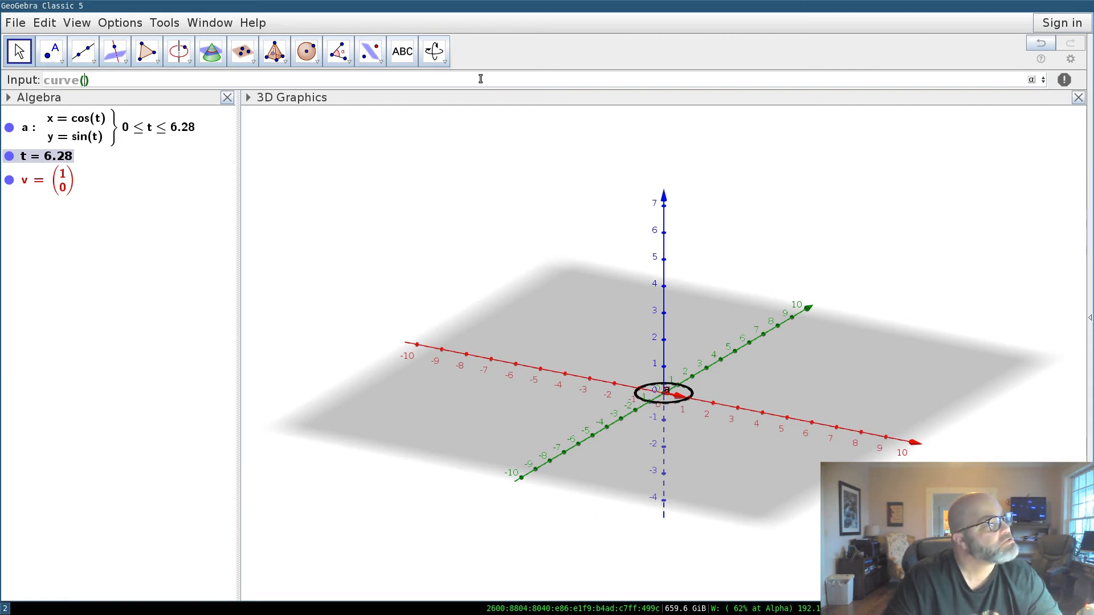
text(cos(t), )
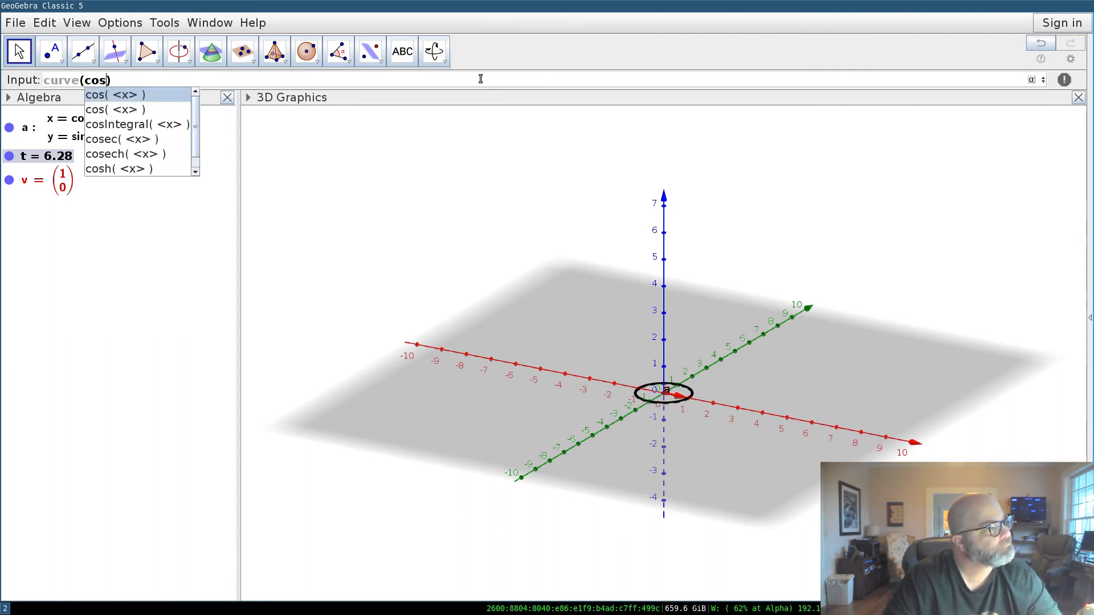
text(sin(t), )
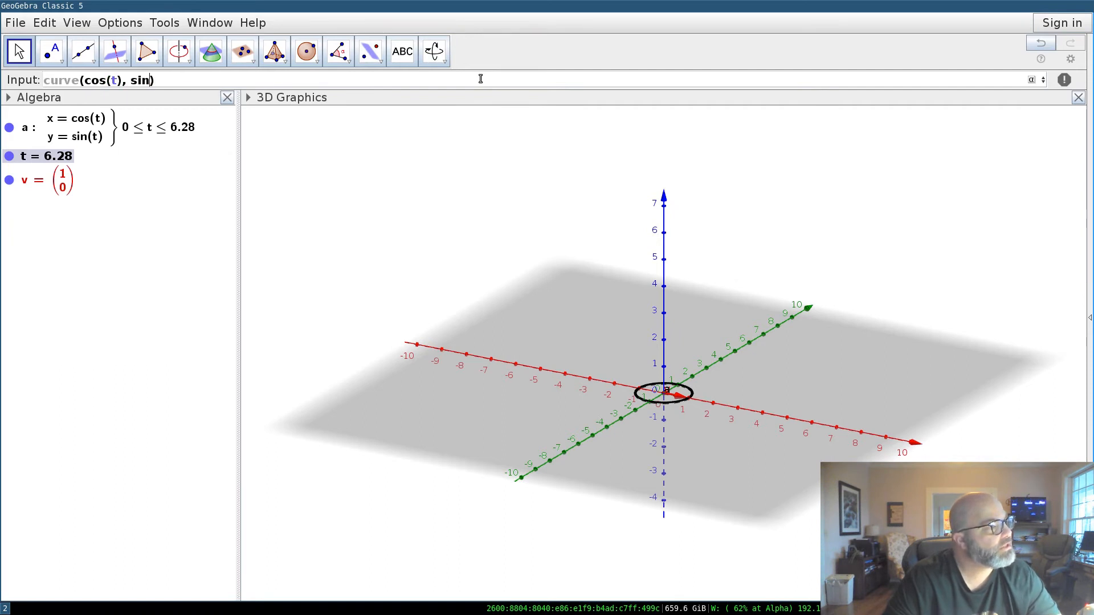
text(t)
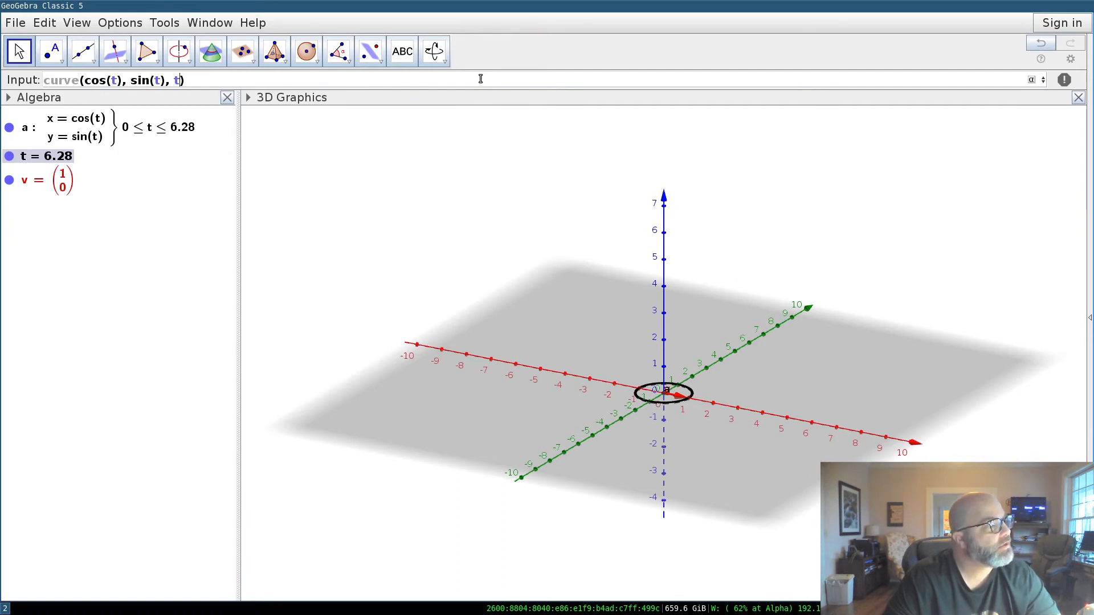
text(, )
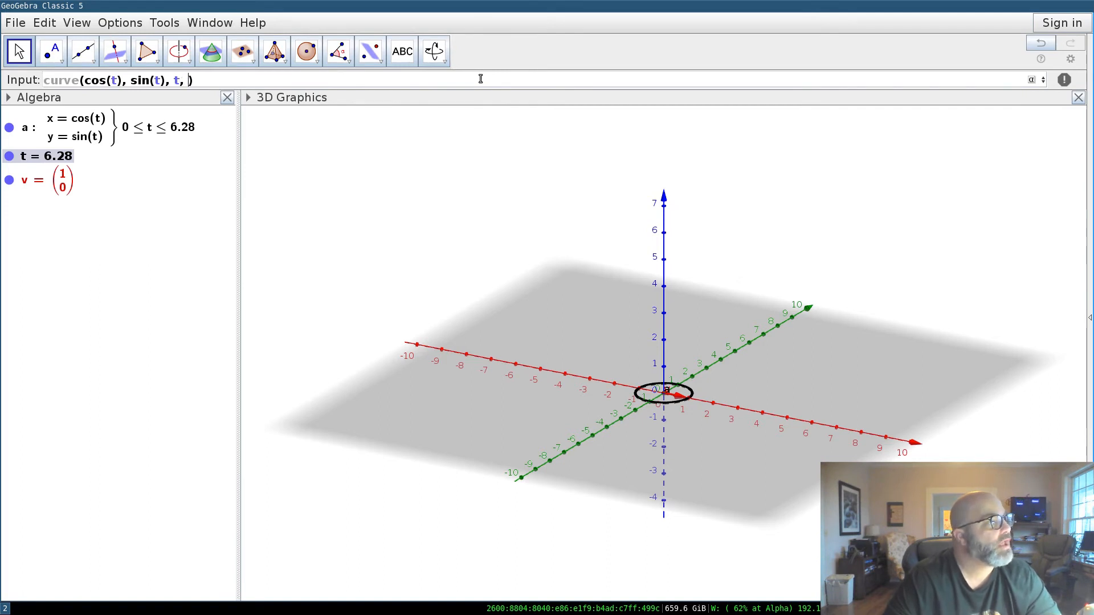
text(t, )
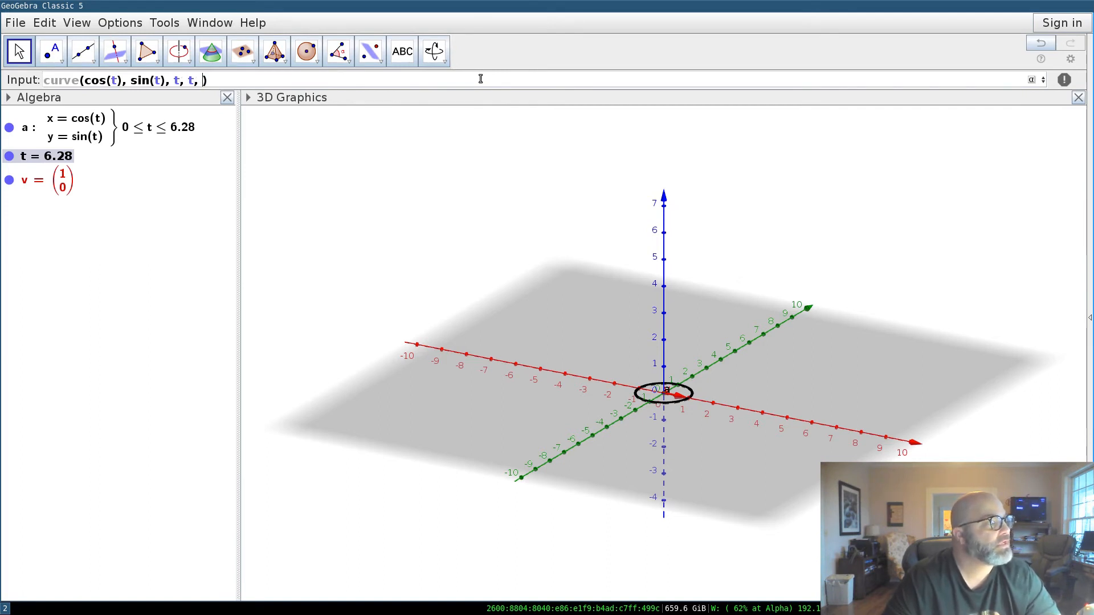
text(0, 2)
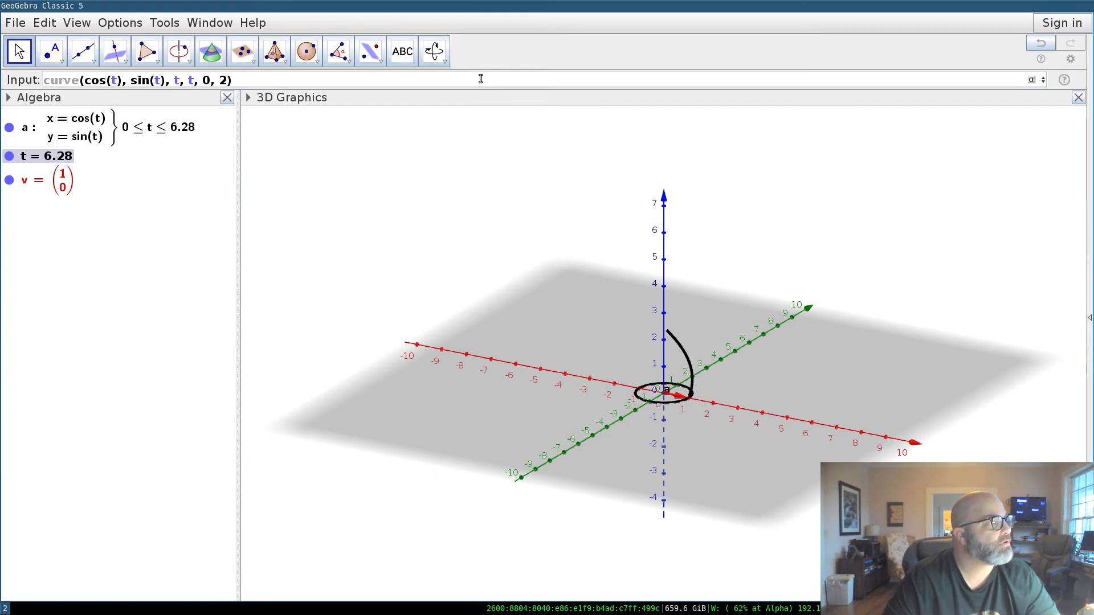
key(BackSpace)
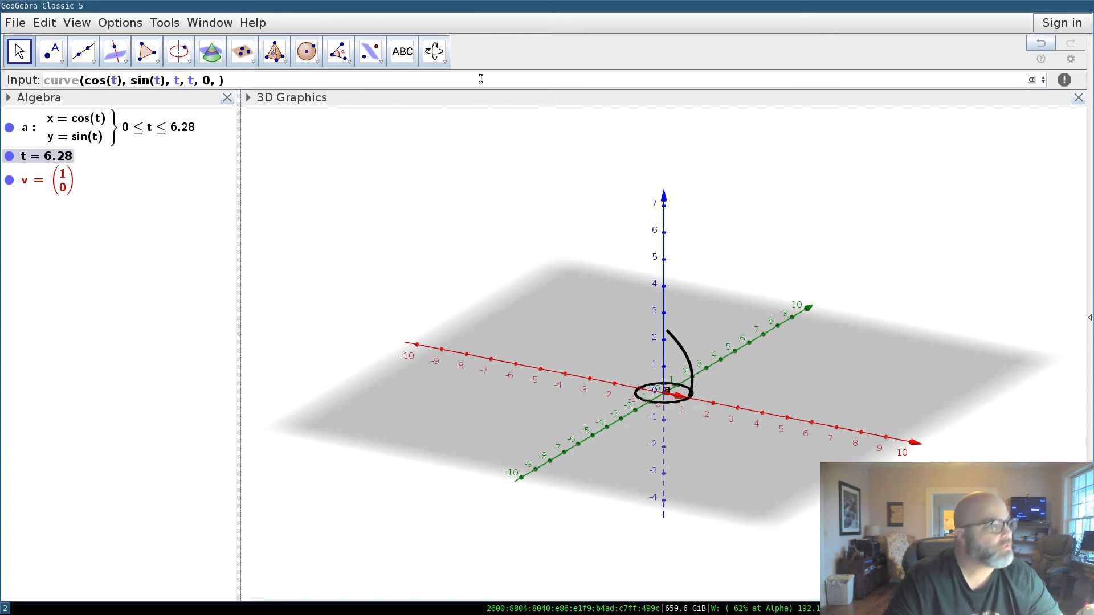
text(8pi)
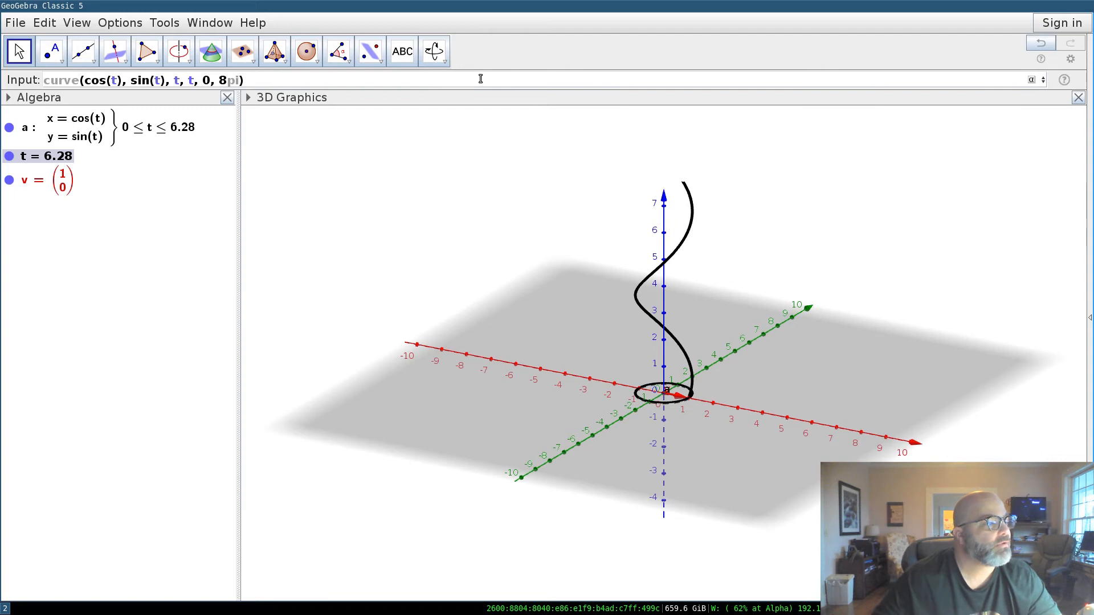
key(Return)
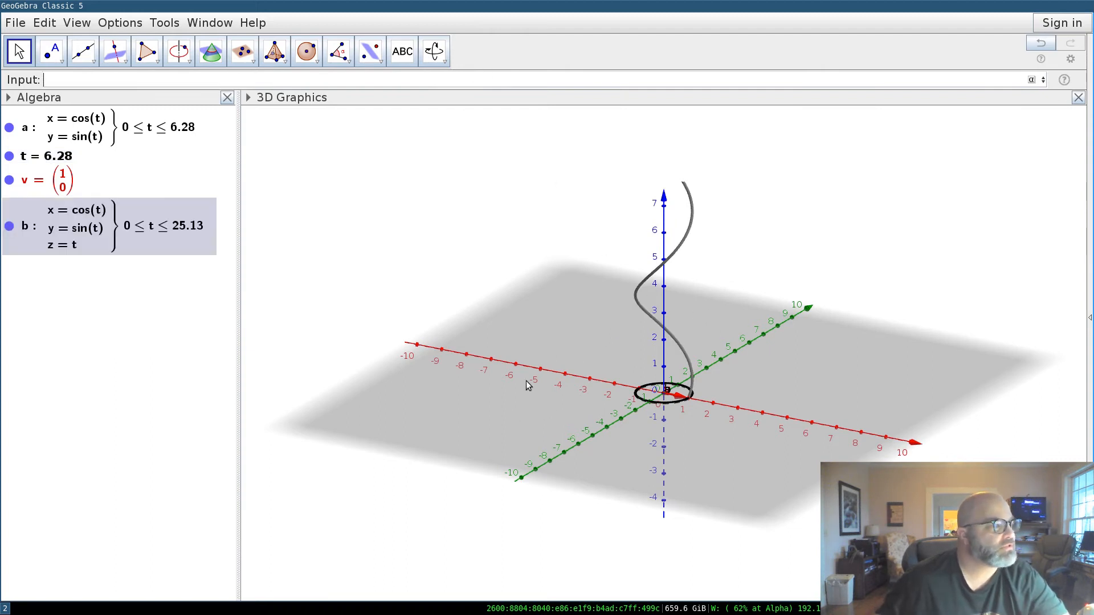
Delete curve a and vector v, rotating the 3D view to reorient the helix.
drag(536, 344, 535, 393)
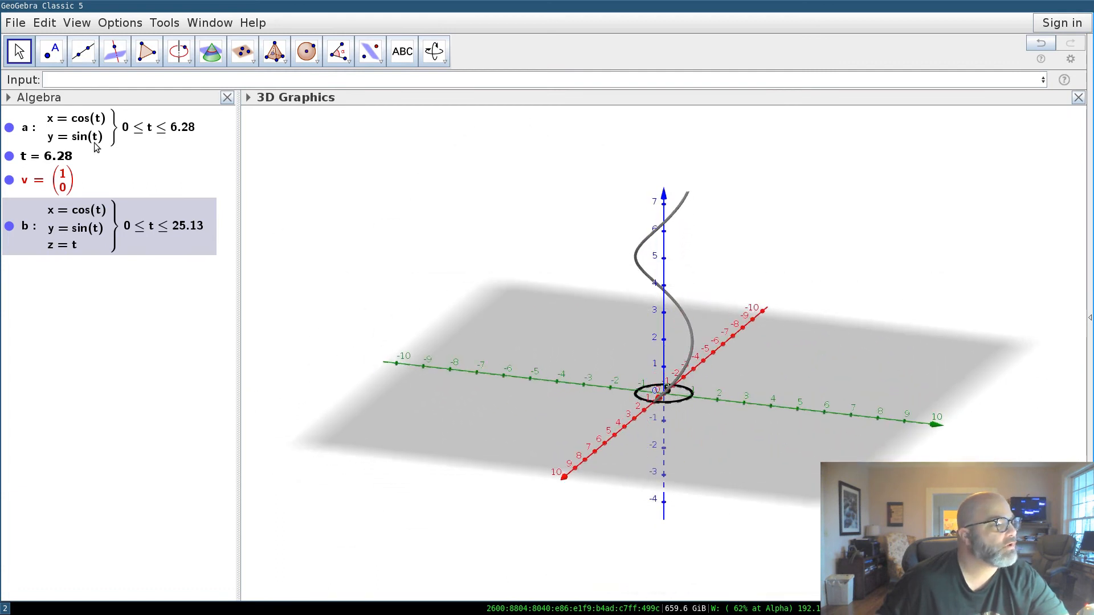
right_click(68, 133)
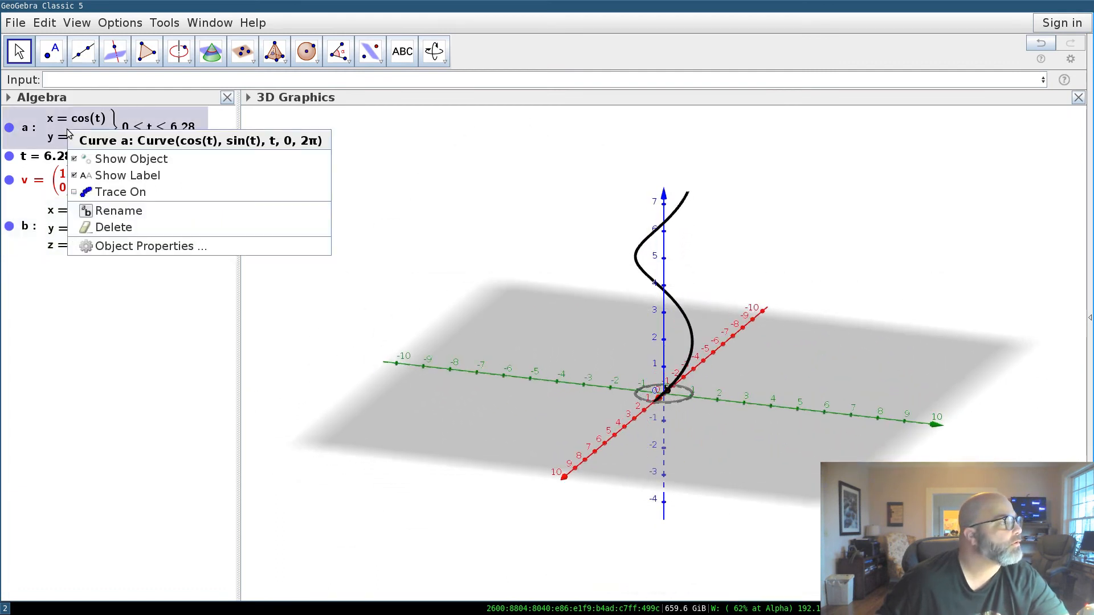
click(152, 228)
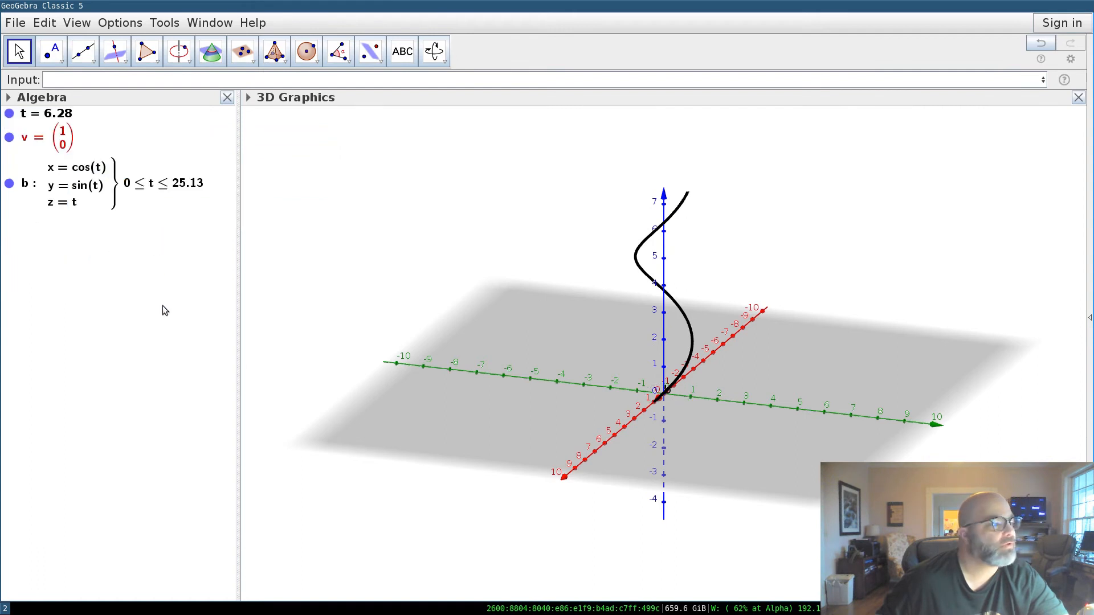
right_click(65, 135)
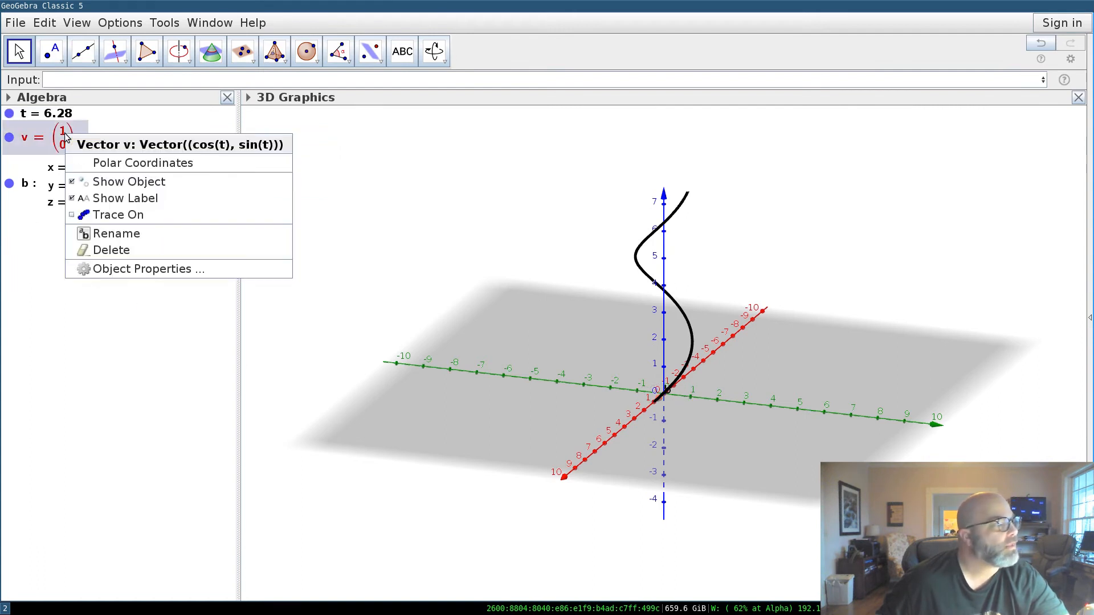
click(160, 251)
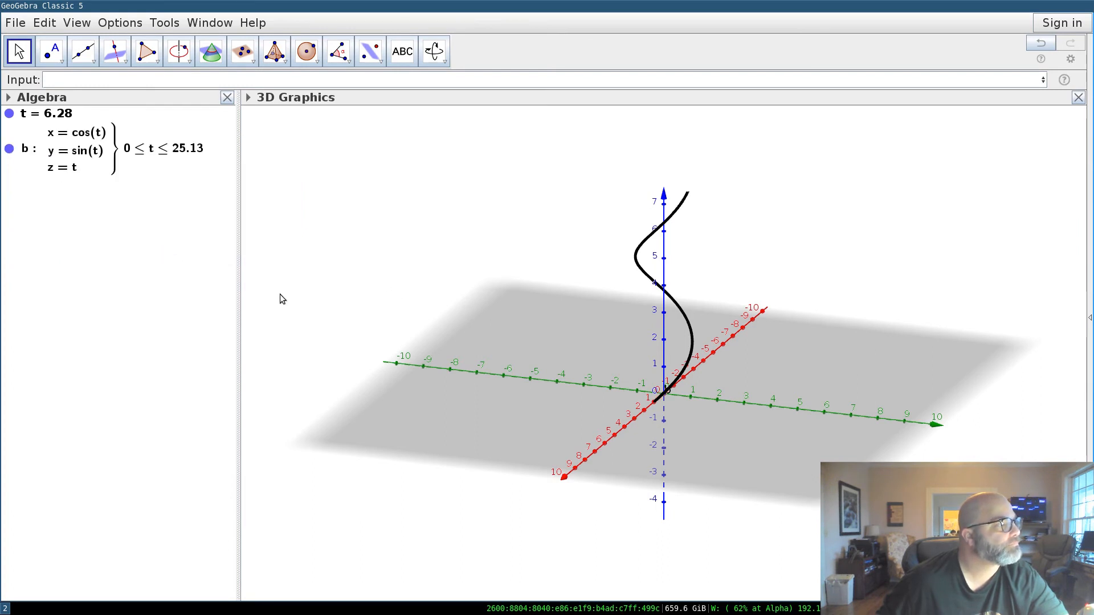
drag(494, 378, 576, 372)
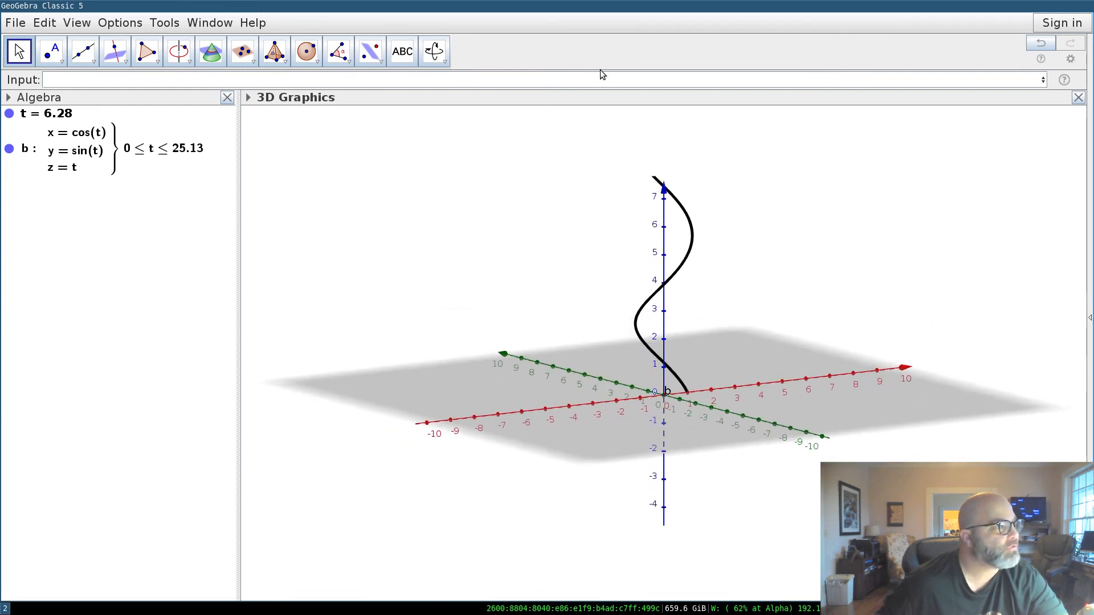
Define vector w = vector((cos(t), sin(t), t)).
click(575, 79)
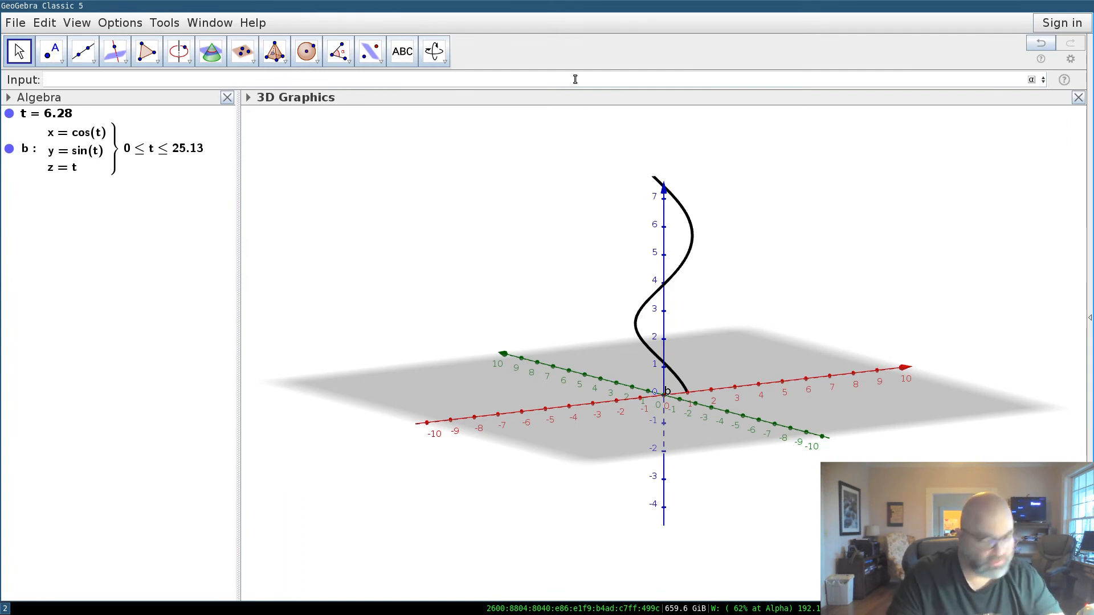
text(w = vector()
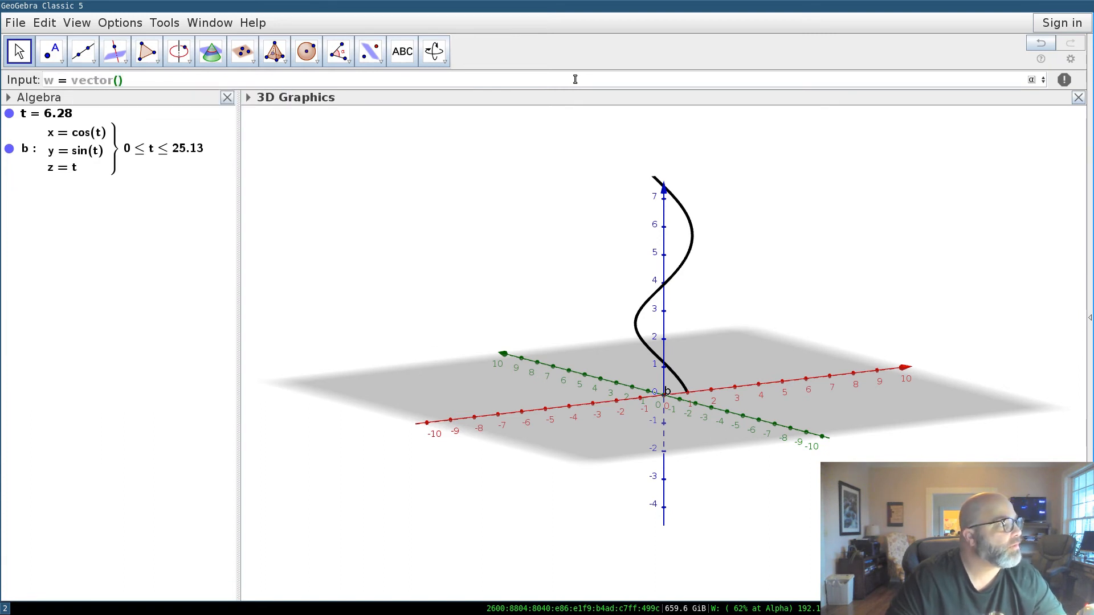
text(()
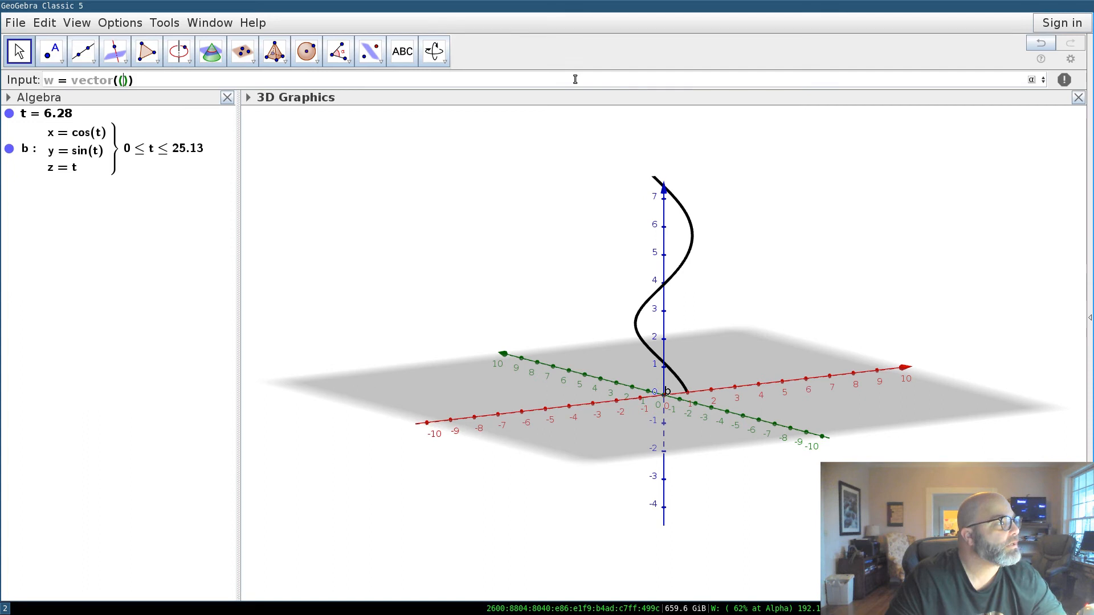
text(cos(t), sin(t), t)
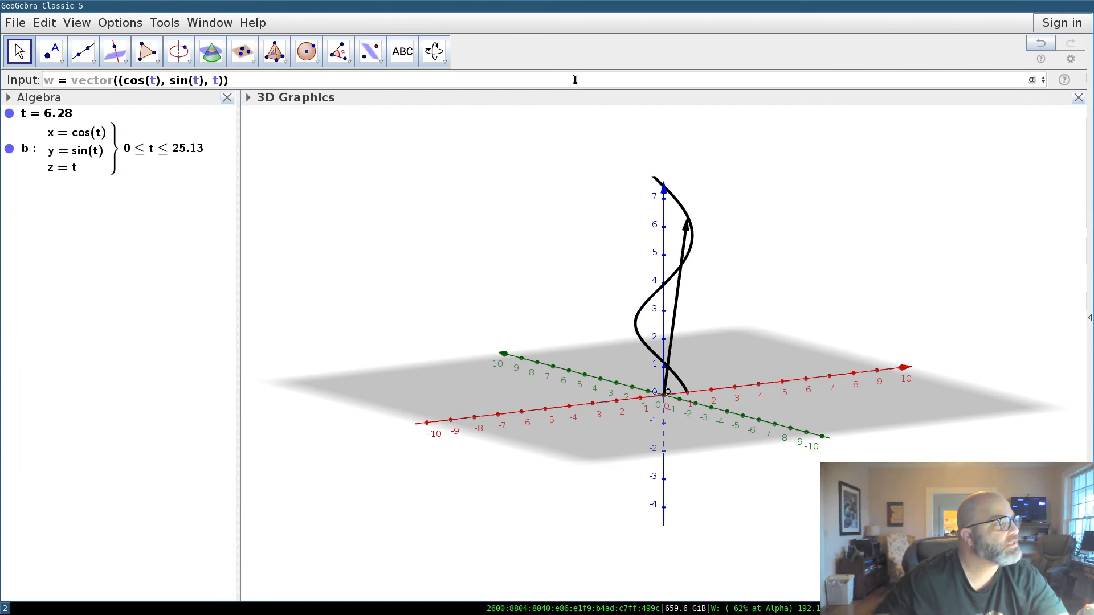
key(Return)
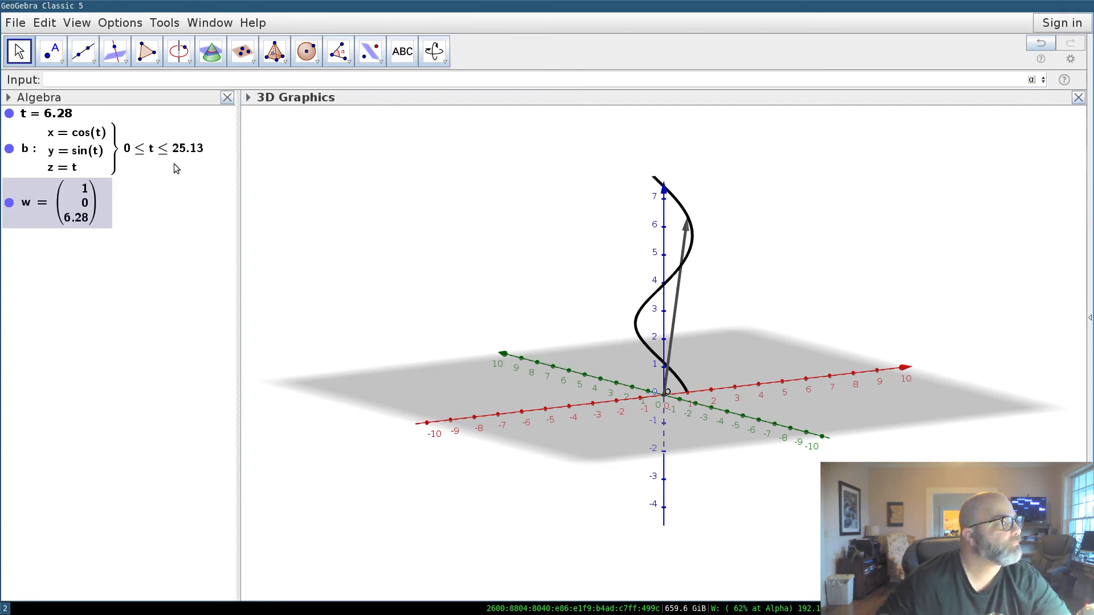
Colour vector w red in its Object Properties.
right_click(78, 216)
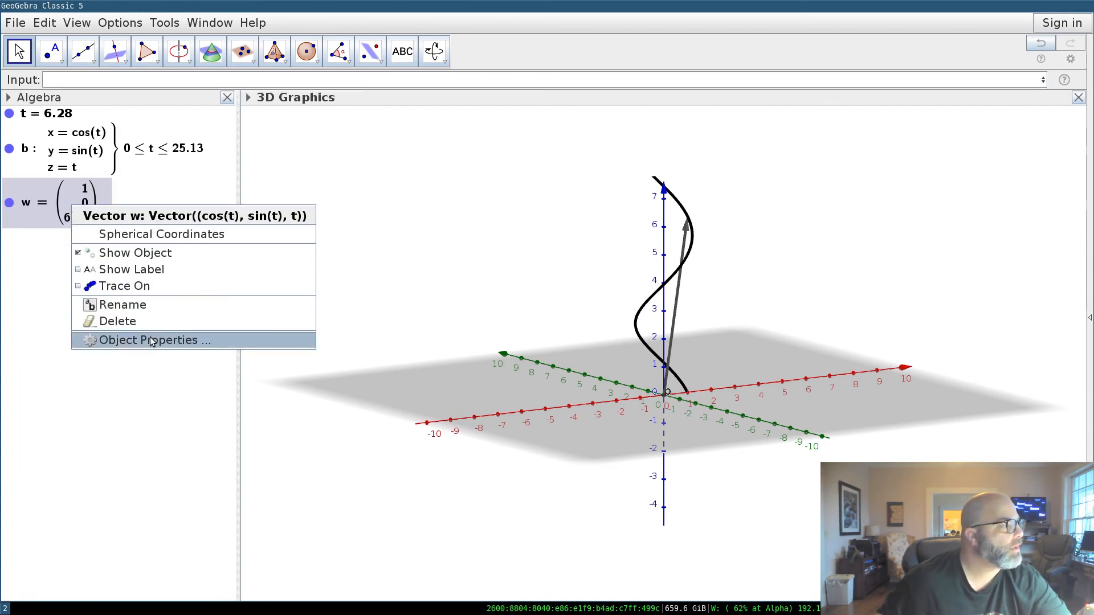
click(152, 340)
click(907, 180)
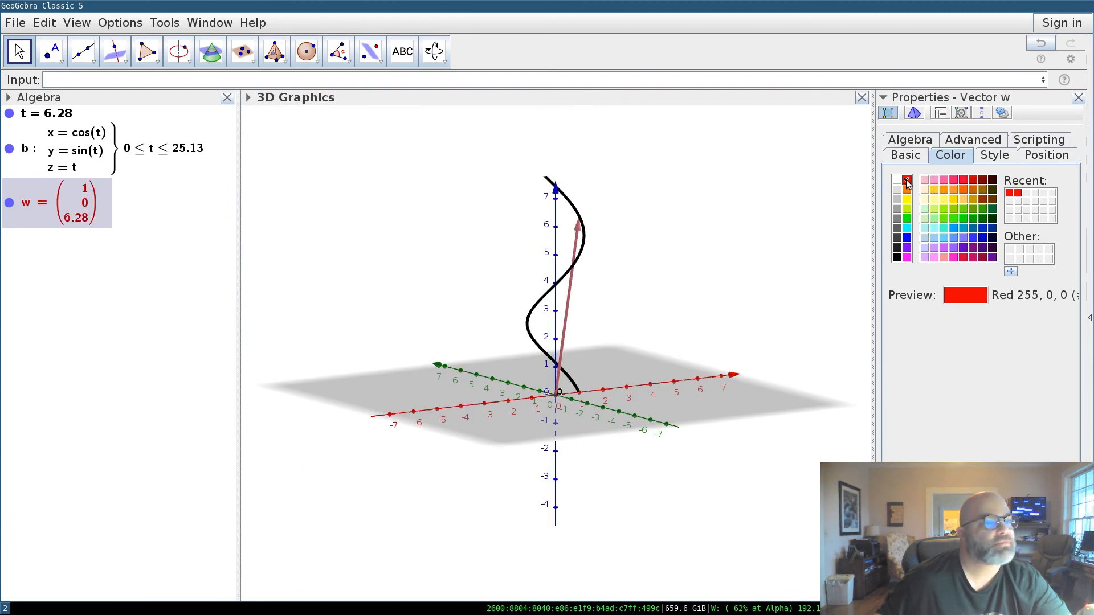
click(1078, 98)
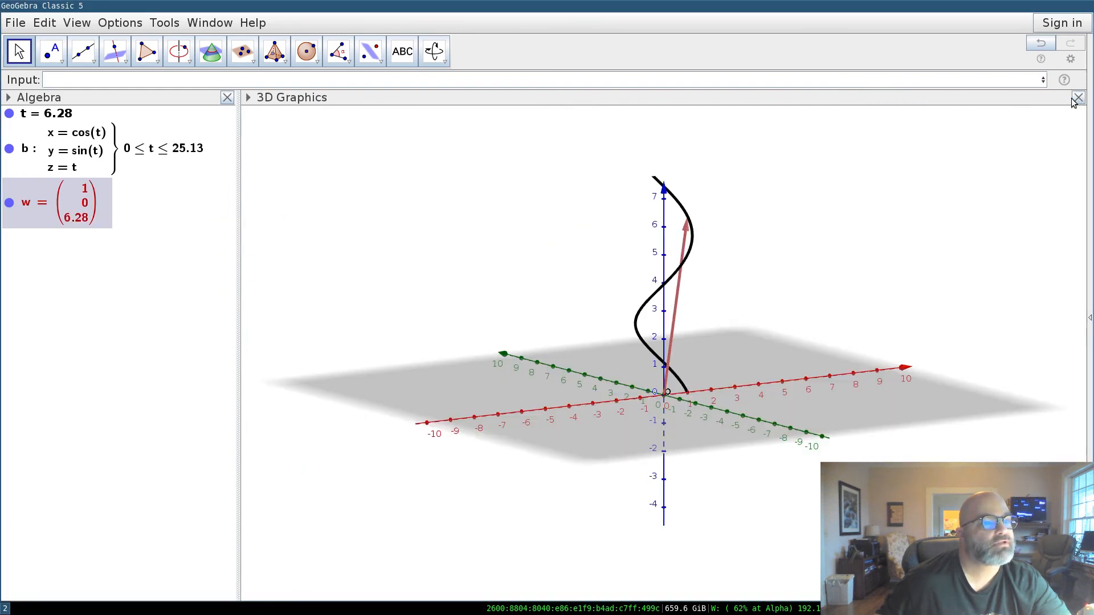
Rotate the 3D scene so the y-axis runs horizontally, then edit t = 6.28319.
mouse_move(693, 396)
mouse_down()
mouse_move(618, 395)
mouse_move(628, 391)
mouse_move(566, 336)
mouse_up()
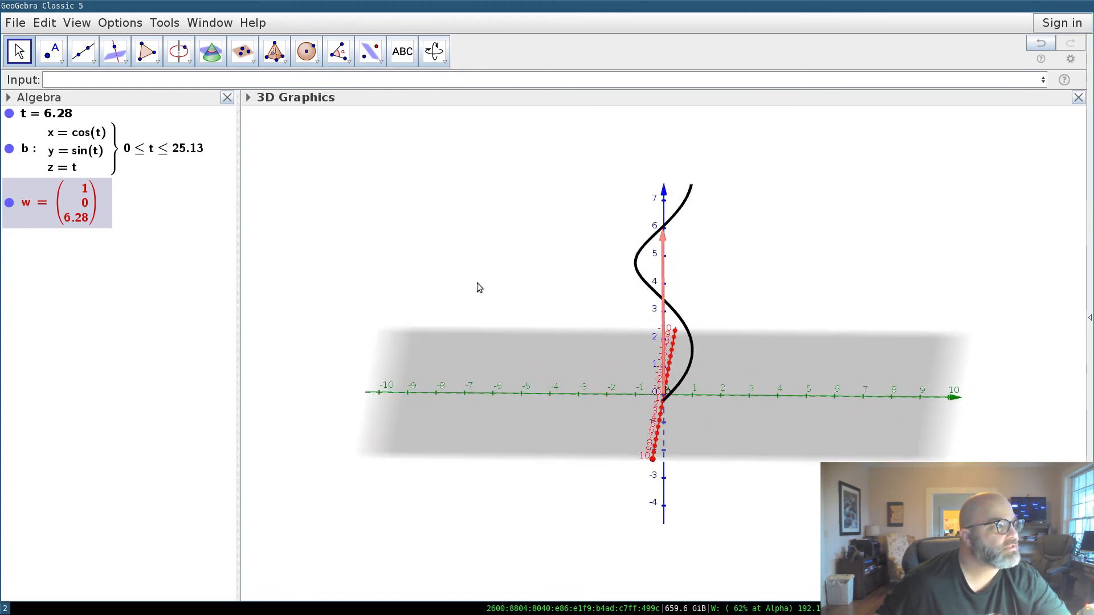
double_click(62, 115)
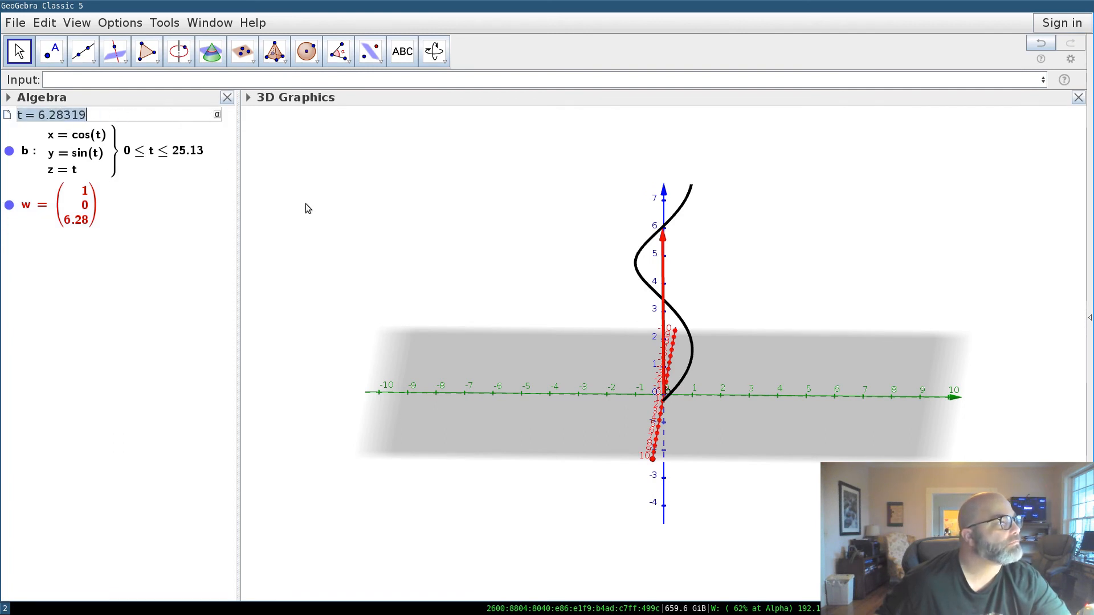
Set slider t to 1 and rotate the 3D view to see the plane edge-on.
click(164, 115)
key(BackSpace)
key(BackSpace)
key(BackSpace)
key(BackSpace)
key(BackSpace)
key(BackSpace)
key(BackSpace)
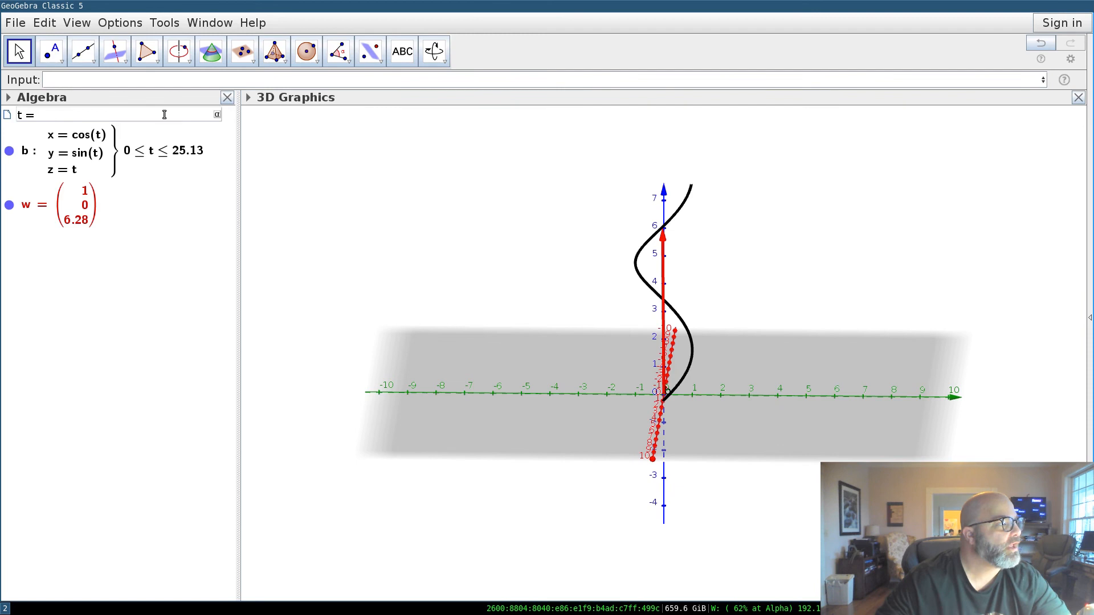
text(1)
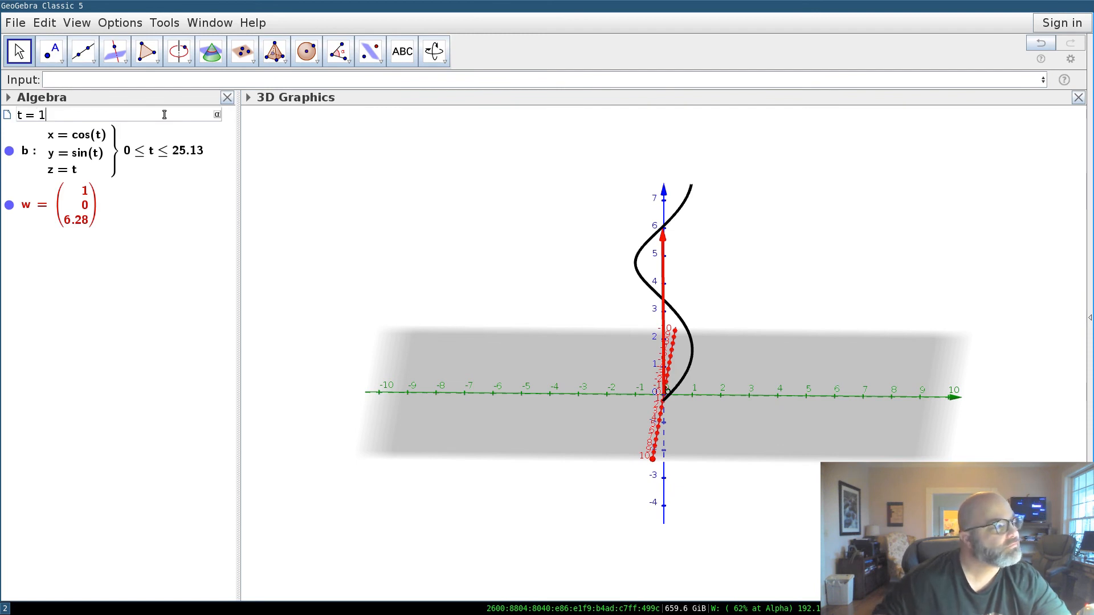
key(Return)
drag(606, 398, 689, 371)
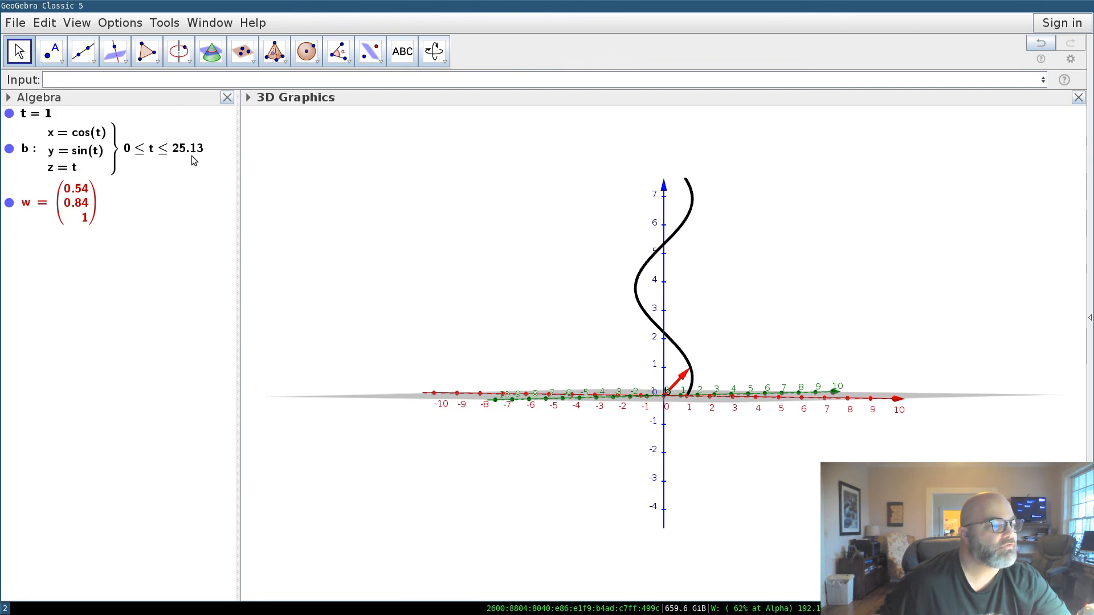
Change slider t from 1 to 3.
click(69, 115)
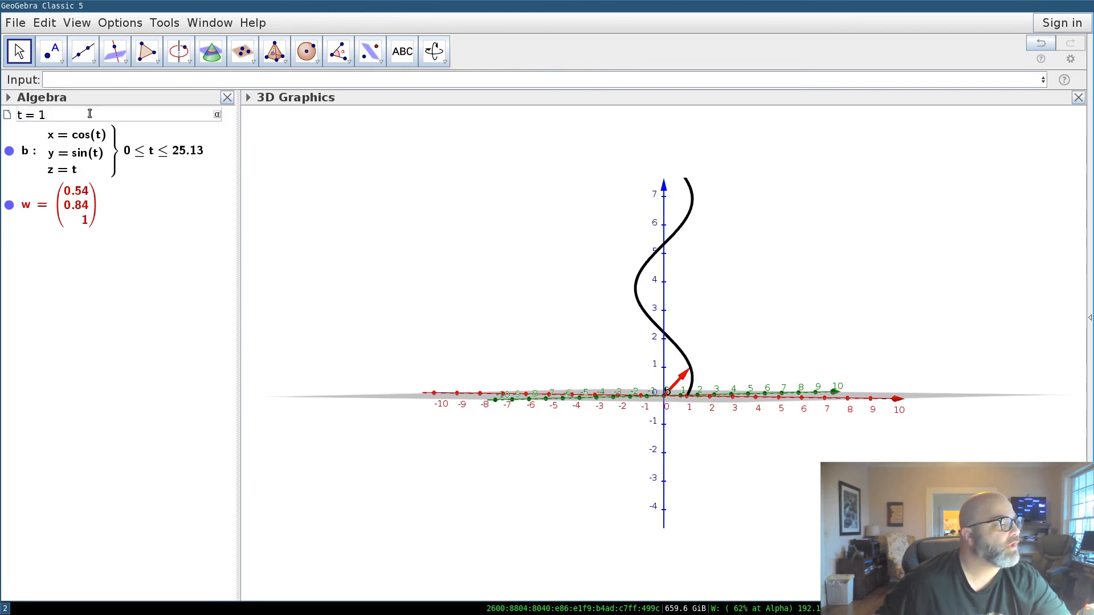
key(BackSpace)
text(3)
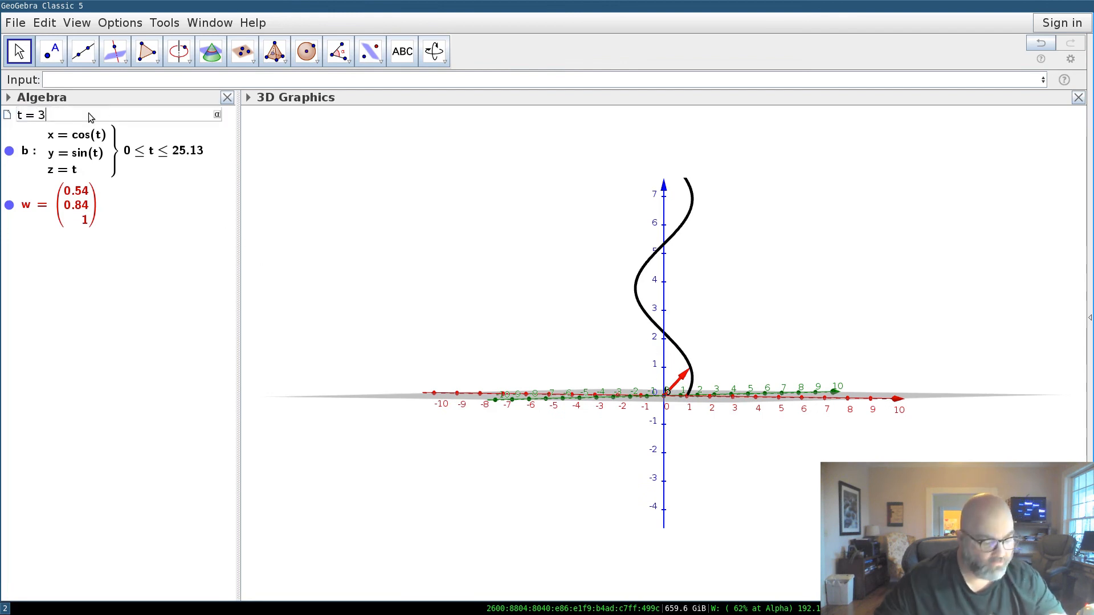
key(Return)
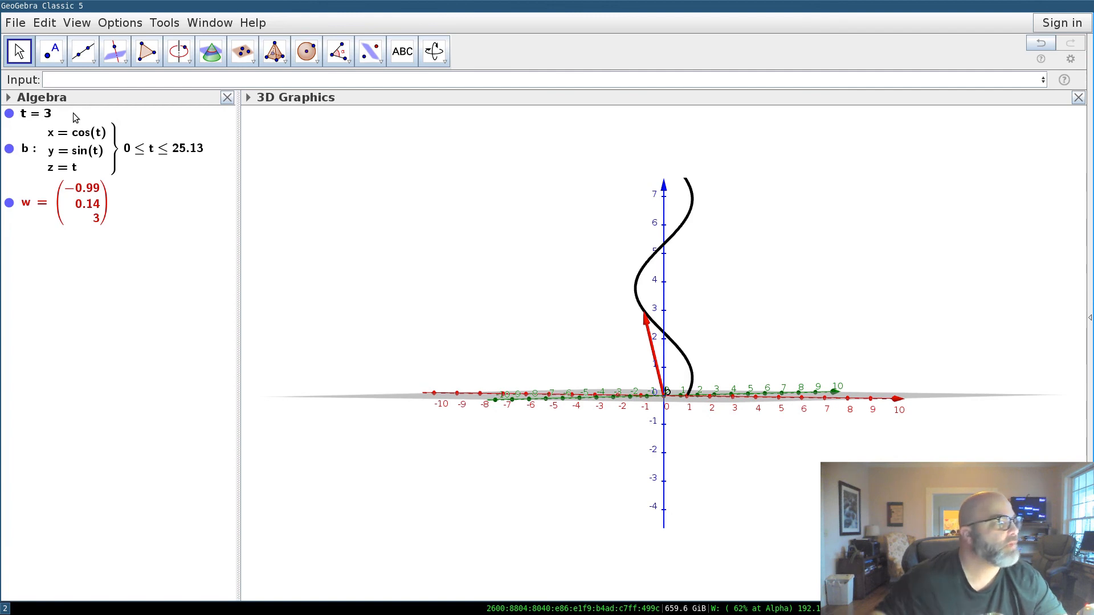
Set t to 5 so vector w reaches (0.28, -0.96, 5), then tilt the view obliquely.
click(68, 114)
click(65, 114)
key(BackSpace)
text(5)
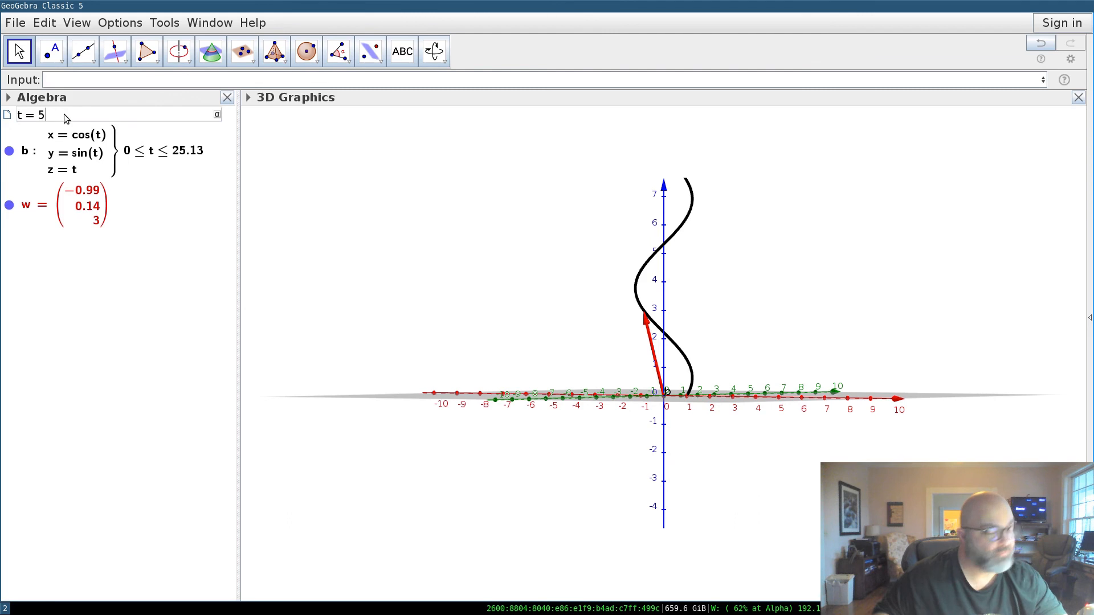
key(Return)
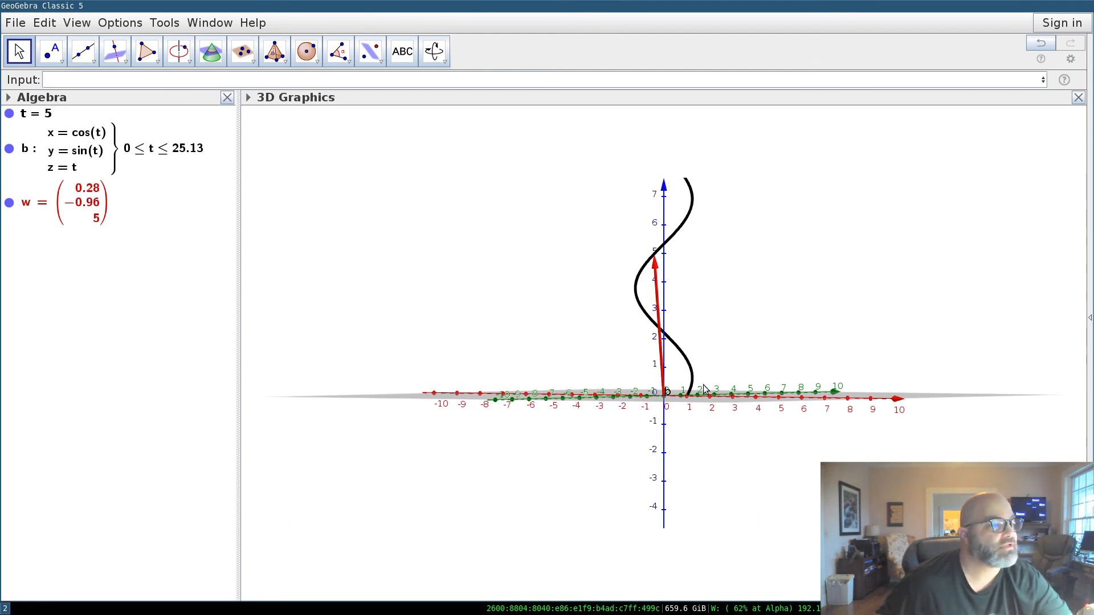
click(665, 393)
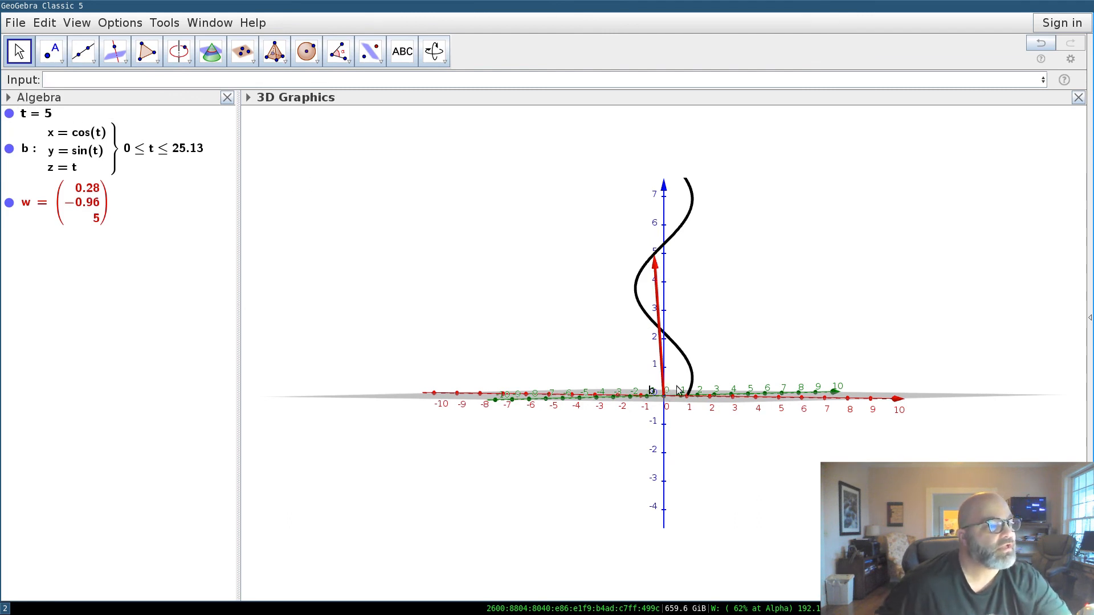
mouse_move(719, 365)
mouse_down()
mouse_move(686, 371)
mouse_move(699, 366)
mouse_up()
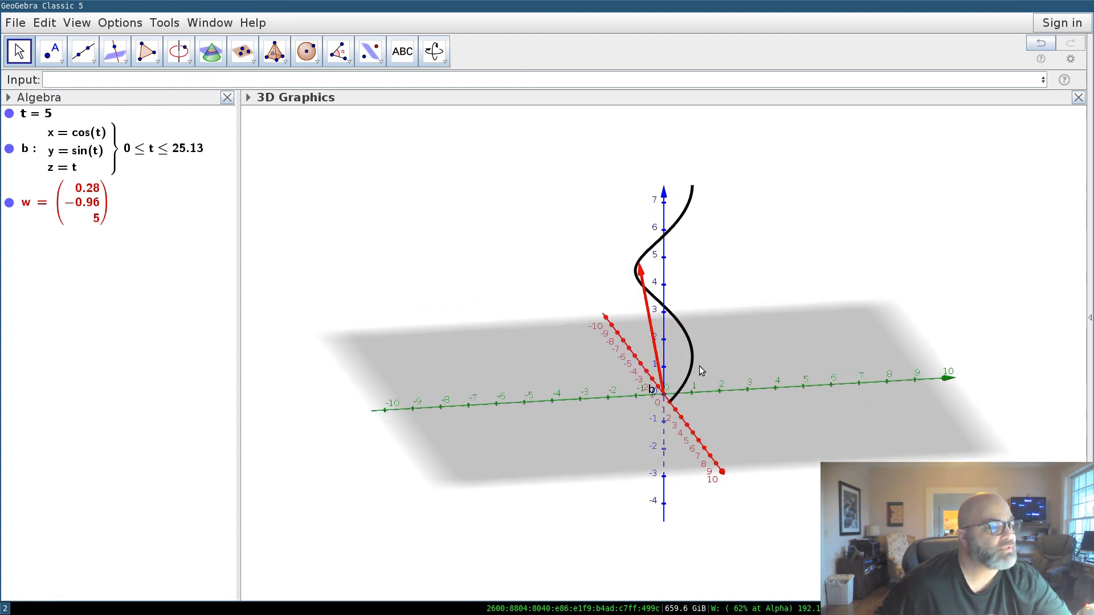